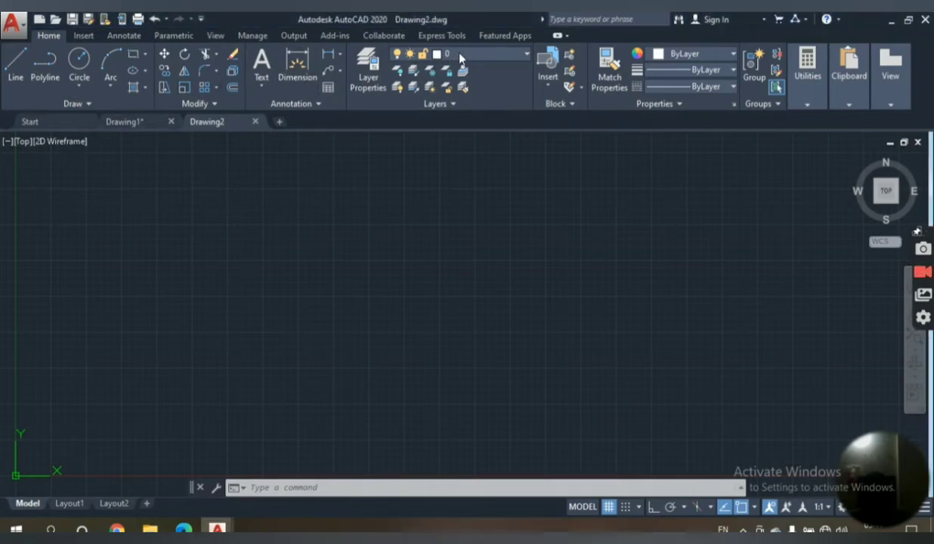
# - Open the Layer Properties Manager for Drawing2 from the Home tab's Layers panel
pyautogui.click(368, 60)
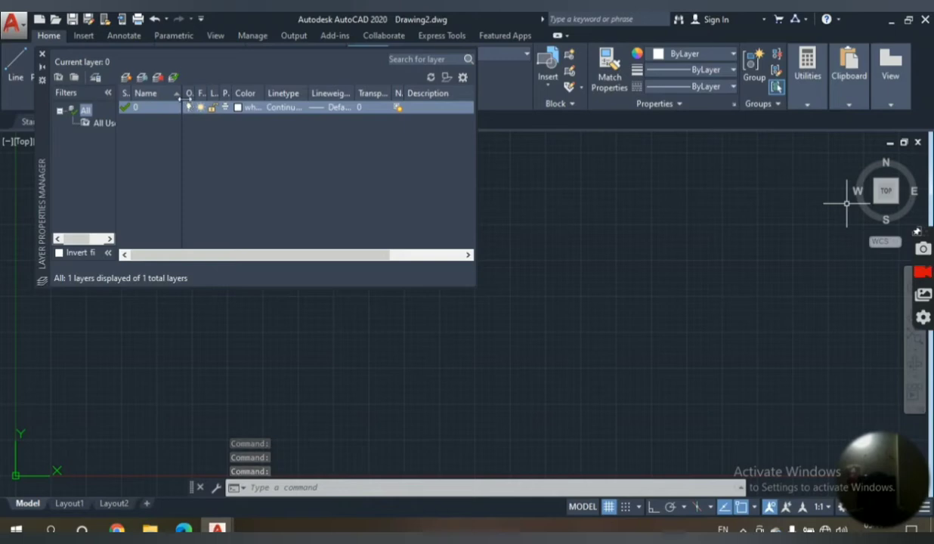
# - Add two new layers and name one of them kiran
pyautogui.click(128, 79)
pyautogui.click(128, 78)
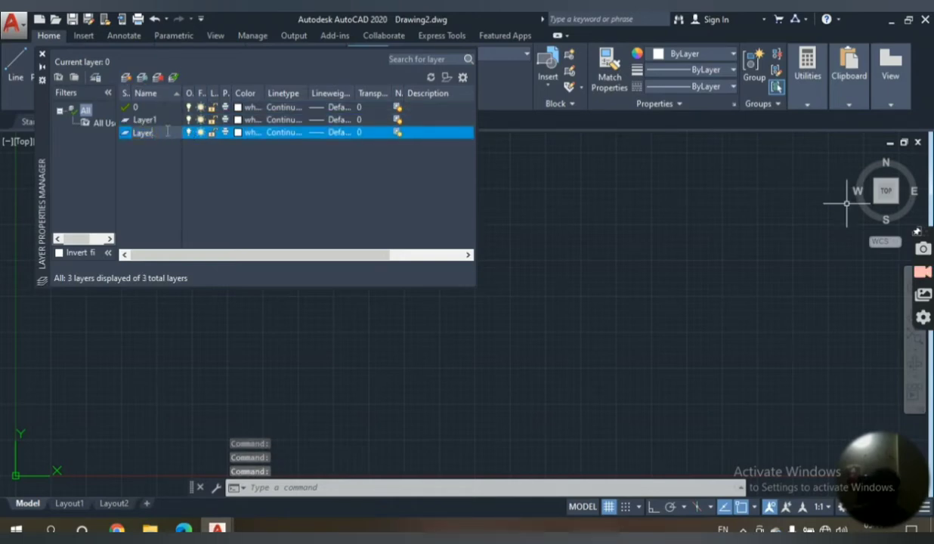
pyautogui.write('kiran')
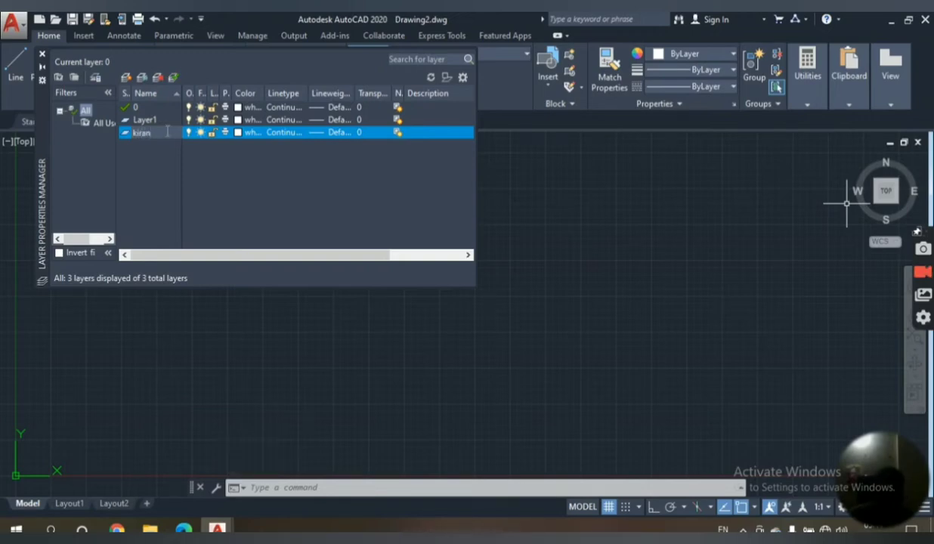
pyautogui.press('Return')
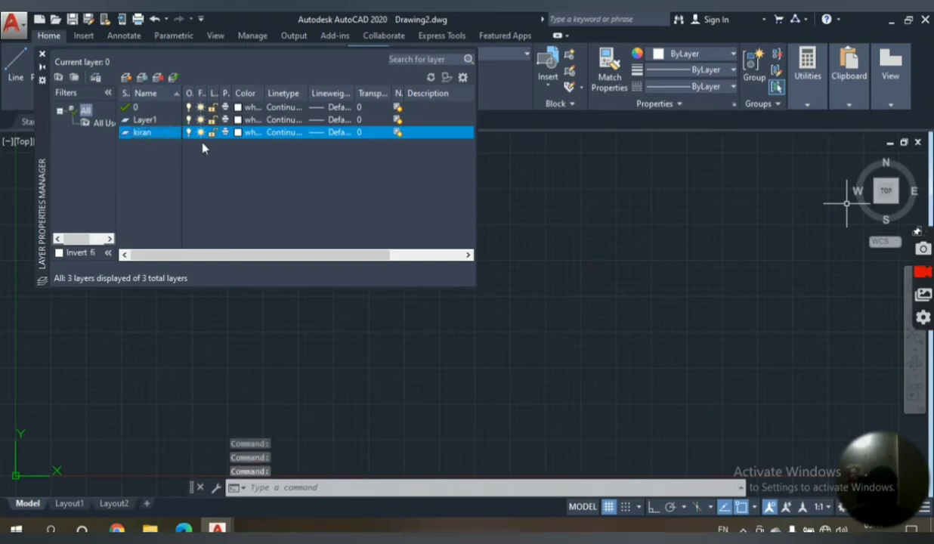
# - Make the kiran layer yellow and bring up its linetype choices
pyautogui.click(237, 132)
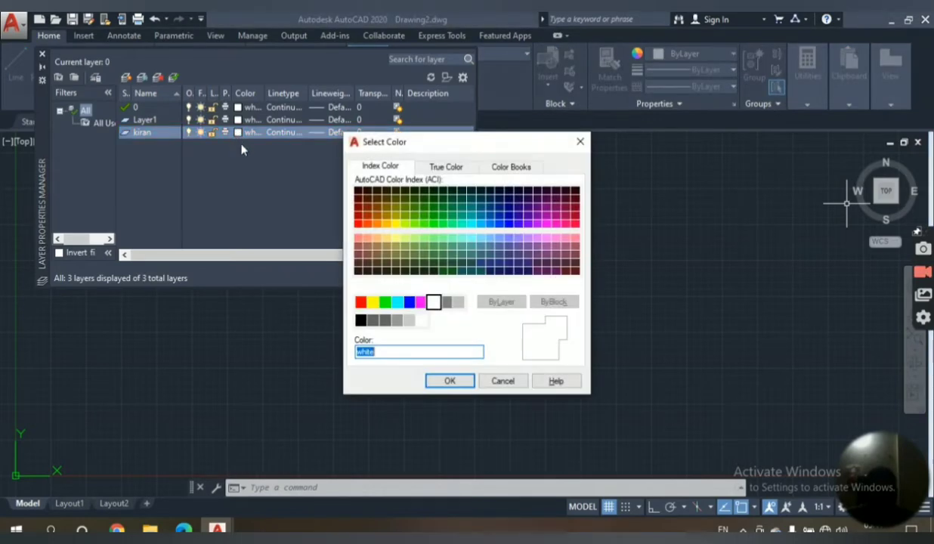
pyautogui.click(374, 302)
pyautogui.doubleClick(374, 302)
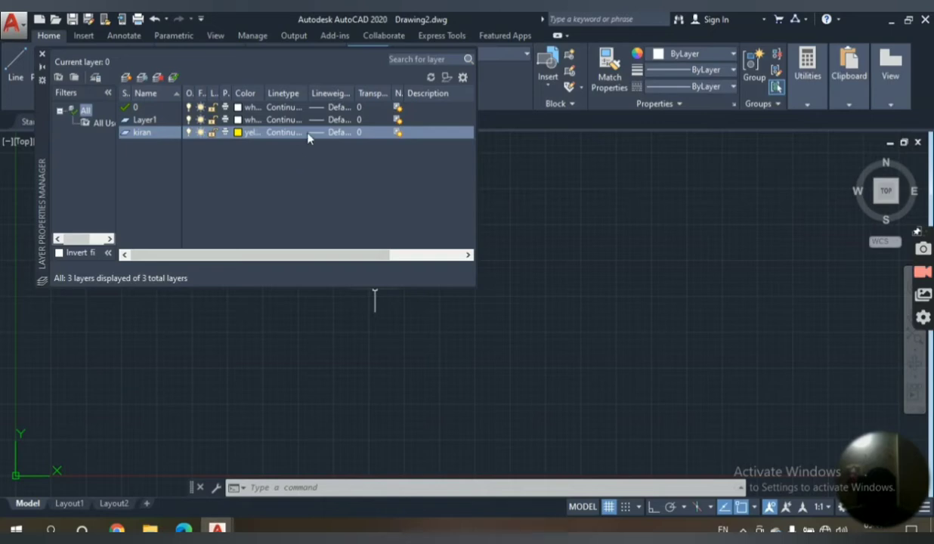
pyautogui.click(283, 133)
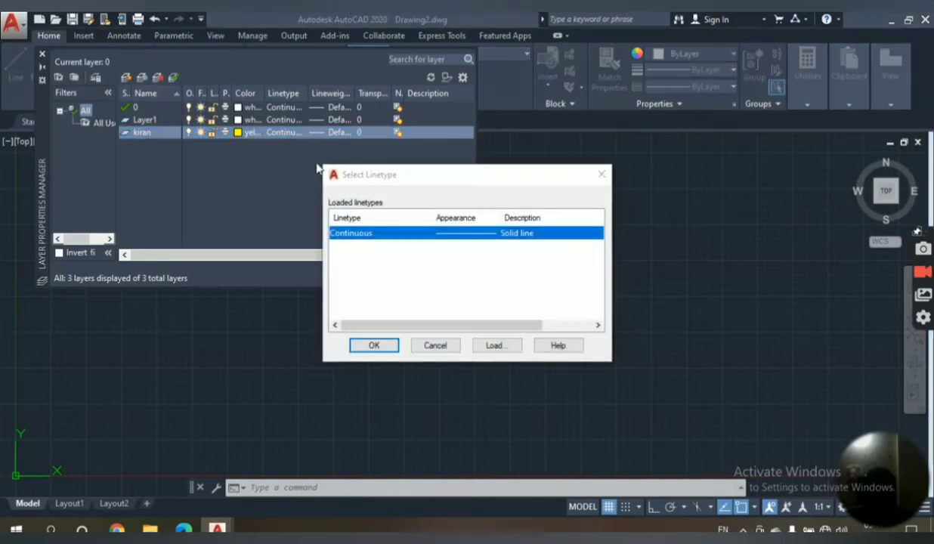
# - Load ACAD_ISO08W100 for kiran, set kiran current, and close the layer manager
pyautogui.click(482, 346)
pyautogui.click(508, 325)
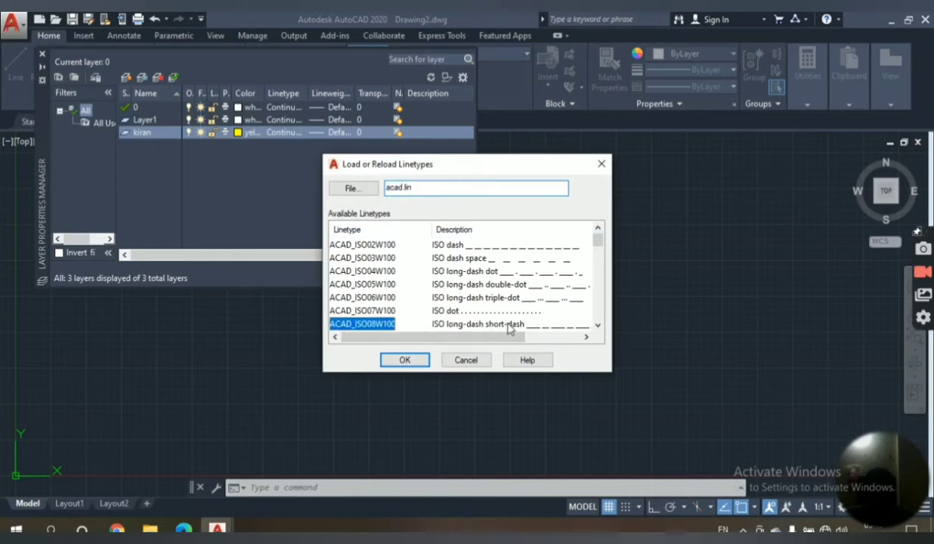
pyautogui.doubleClick(508, 325)
pyautogui.click(457, 236)
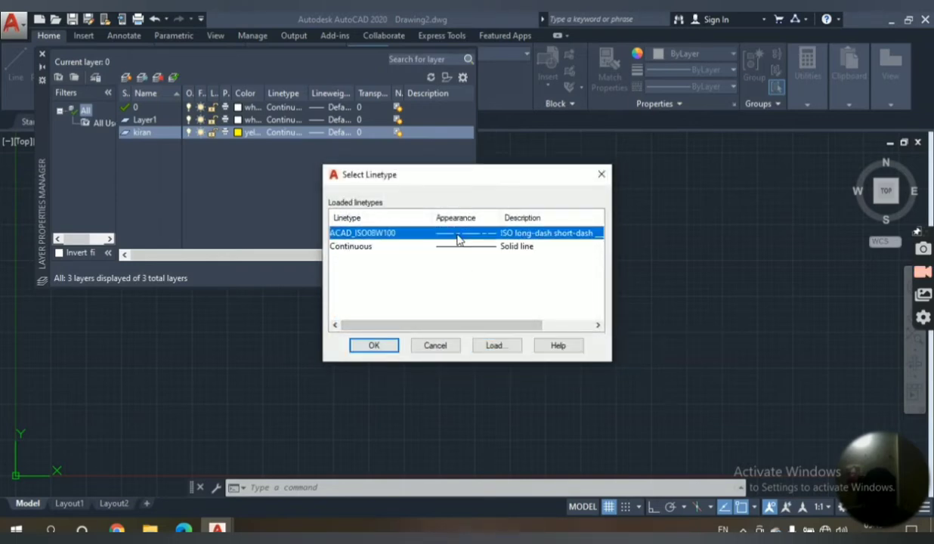
pyautogui.click(382, 347)
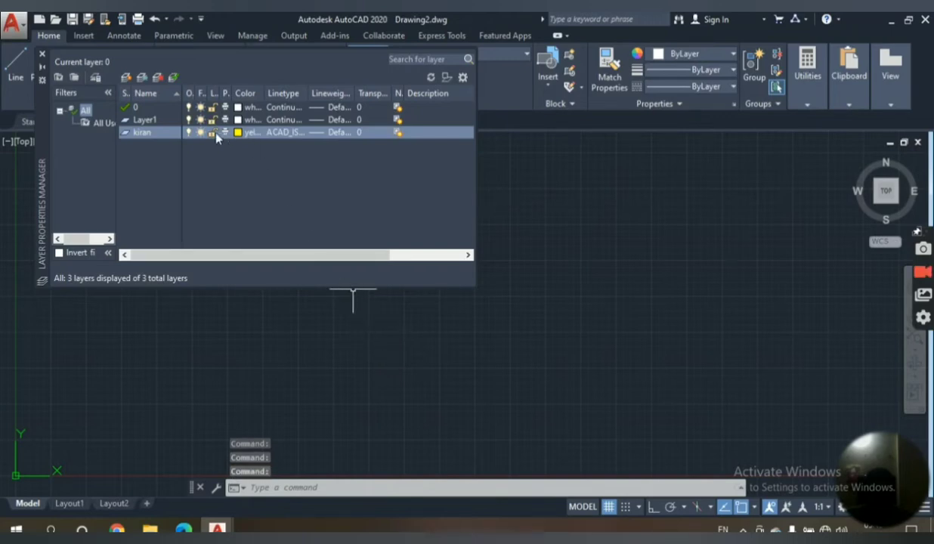
pyautogui.doubleClick(167, 134)
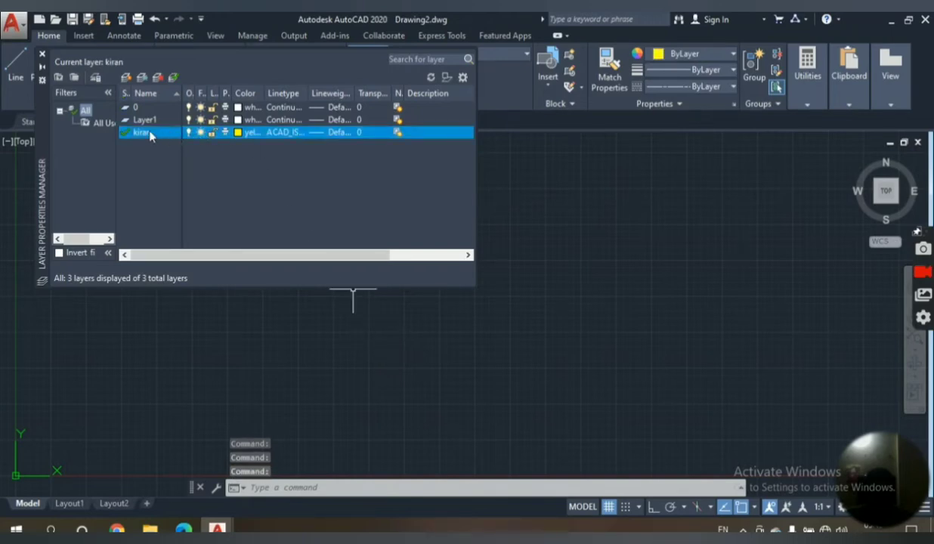
pyautogui.click(42, 57)
# - Draw a vertical construction line through the origin on layer kiran, then recentre the view
pyautogui.scroll(-2, 326, 286)
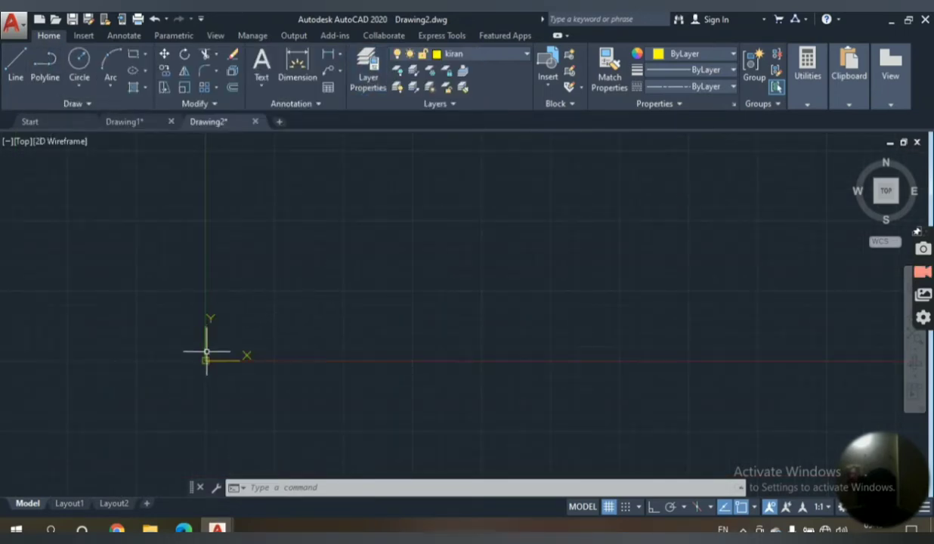
pyautogui.scroll(2, 205, 355)
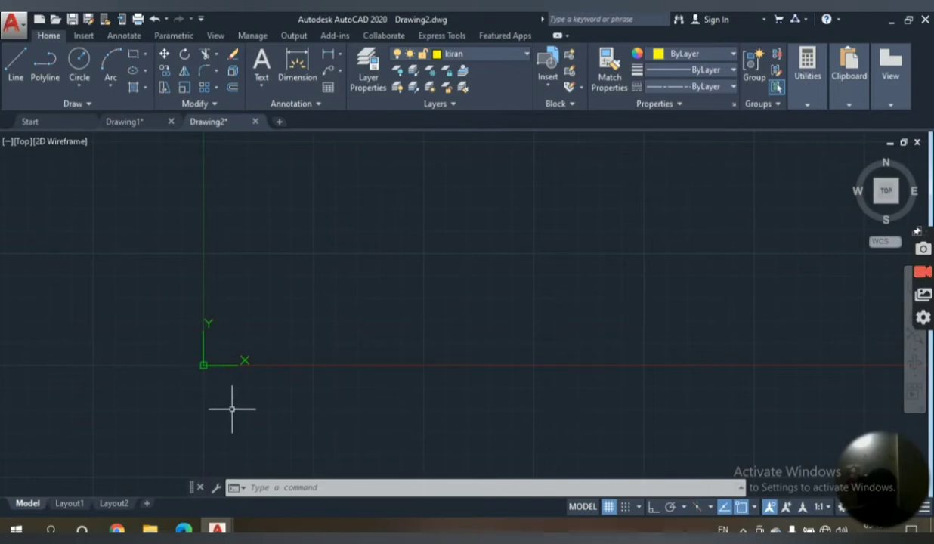
pyautogui.click(279, 487)
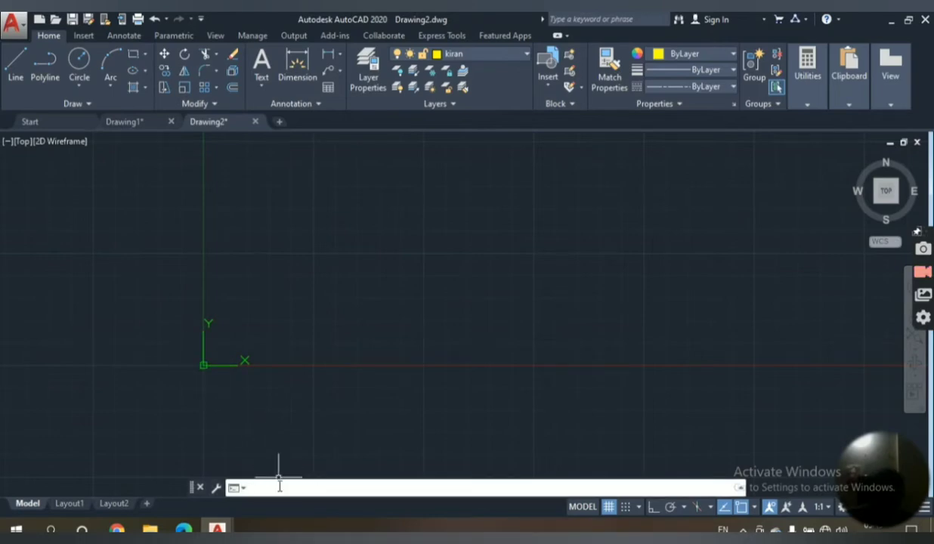
pyautogui.write('xl')
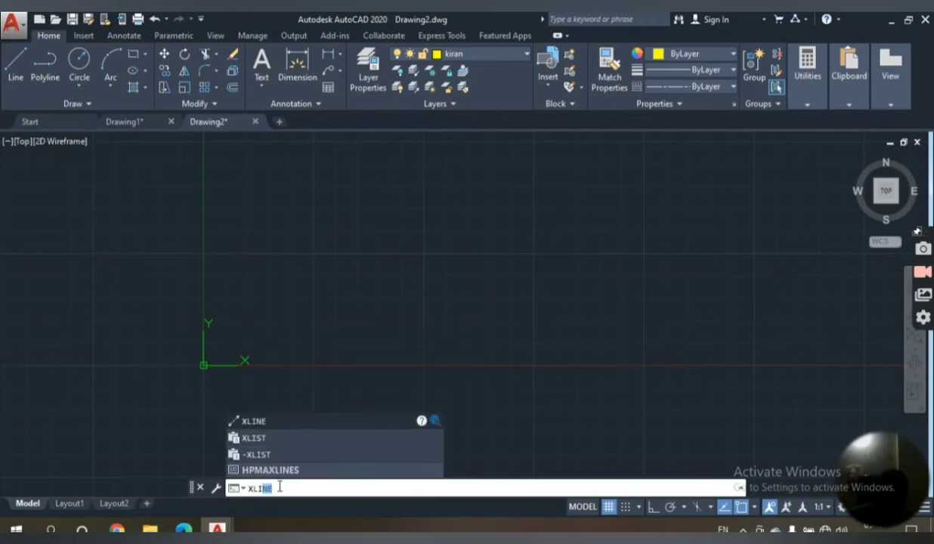
pyautogui.write('n')
pyautogui.press('Return')
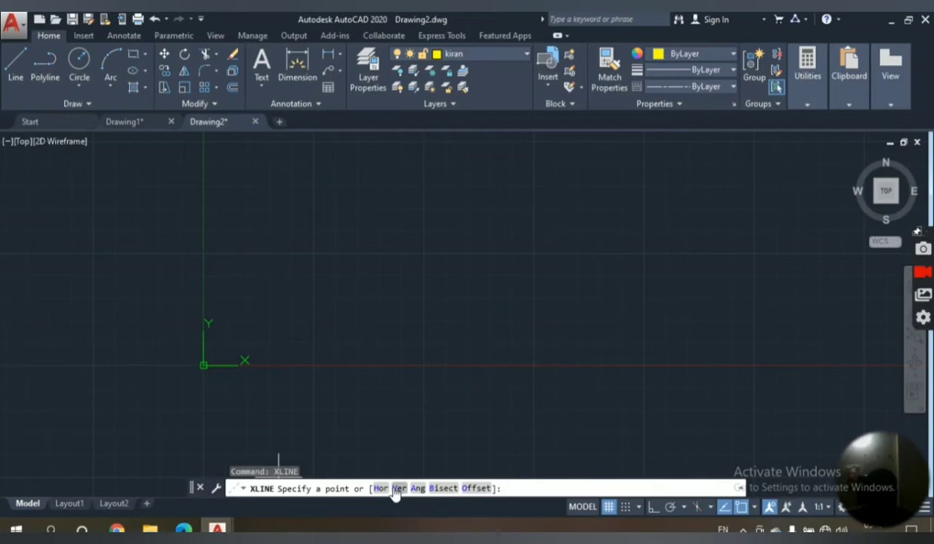
pyautogui.click(397, 489)
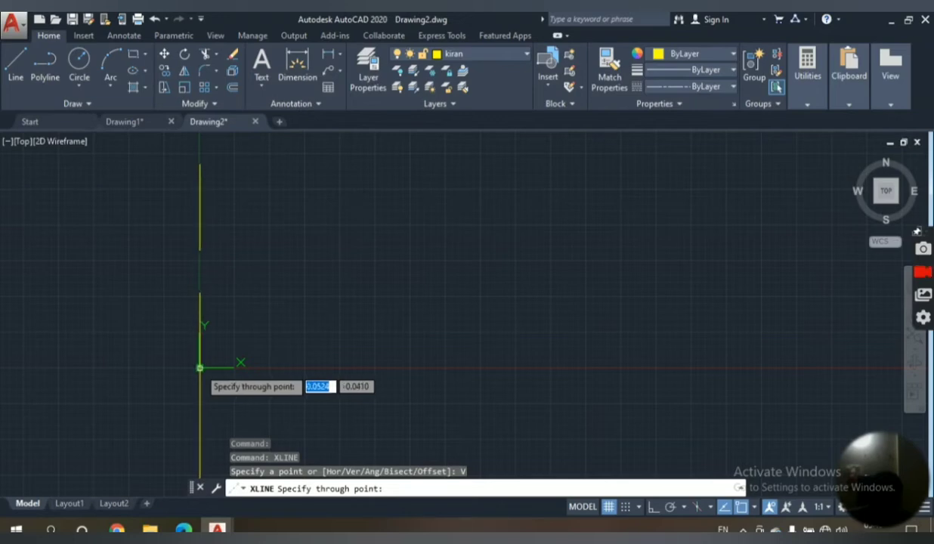
pyautogui.click(200, 368)
pyautogui.press('Return')
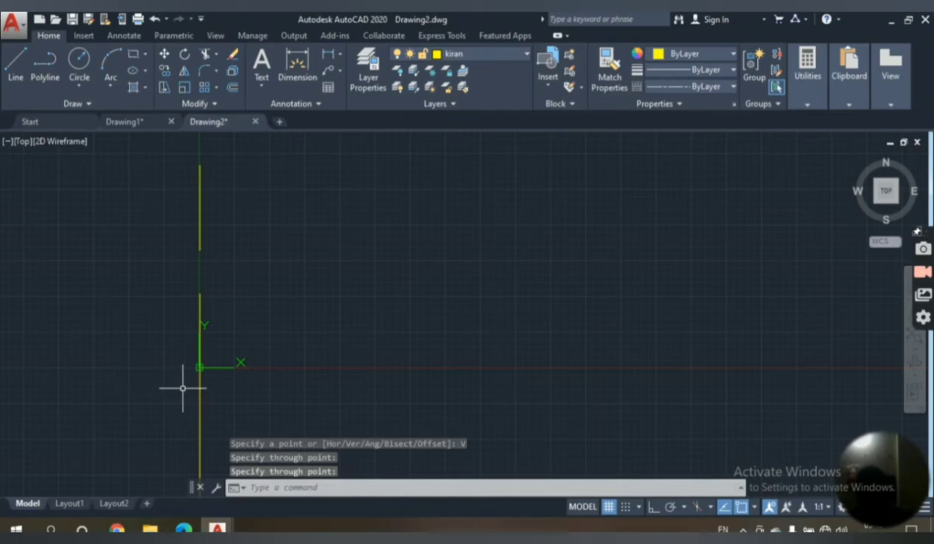
pyautogui.moveTo(245, 303); pyautogui.dragTo(325, 204, button='middle')
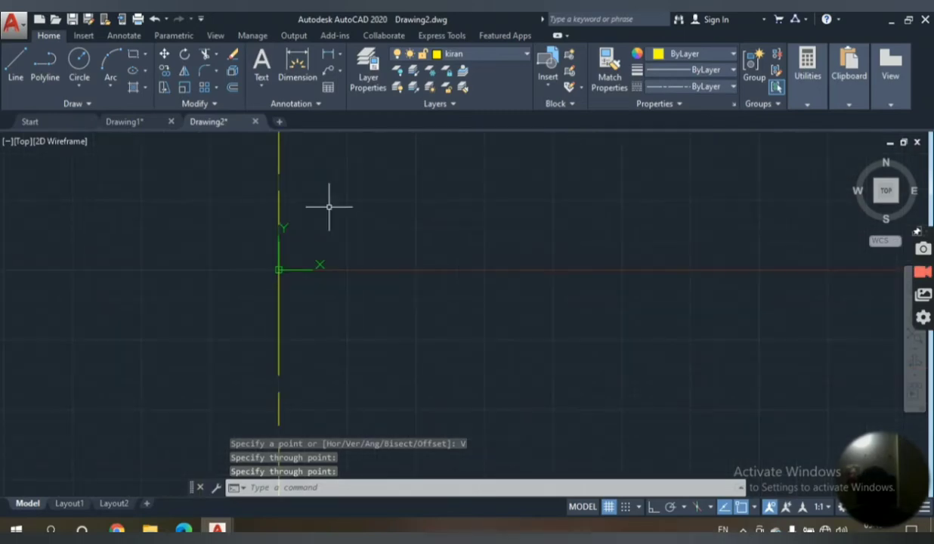
pyautogui.scroll(-2, 331, 210)
pyautogui.scroll(-3, 332, 208)
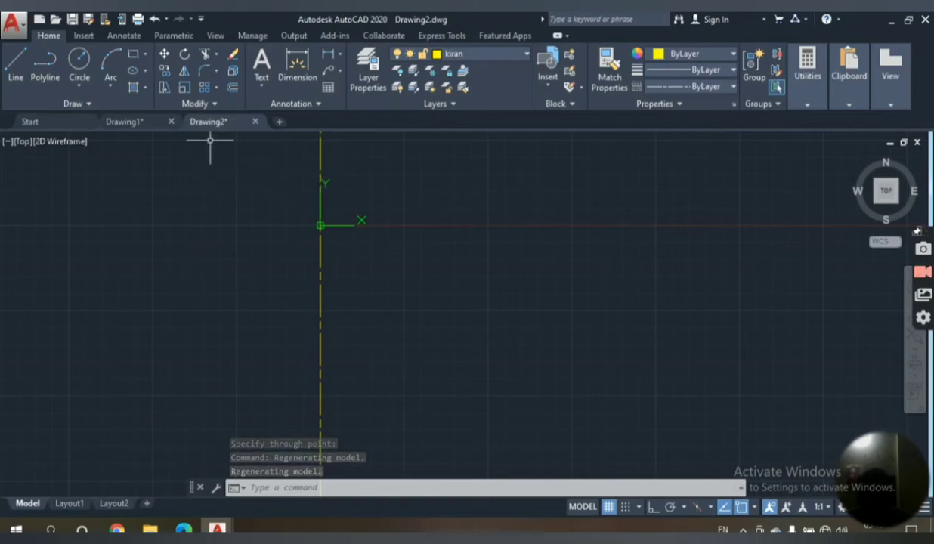
# - Add two more layers in the layer manager and rename one kiran2
pyautogui.click(438, 55)
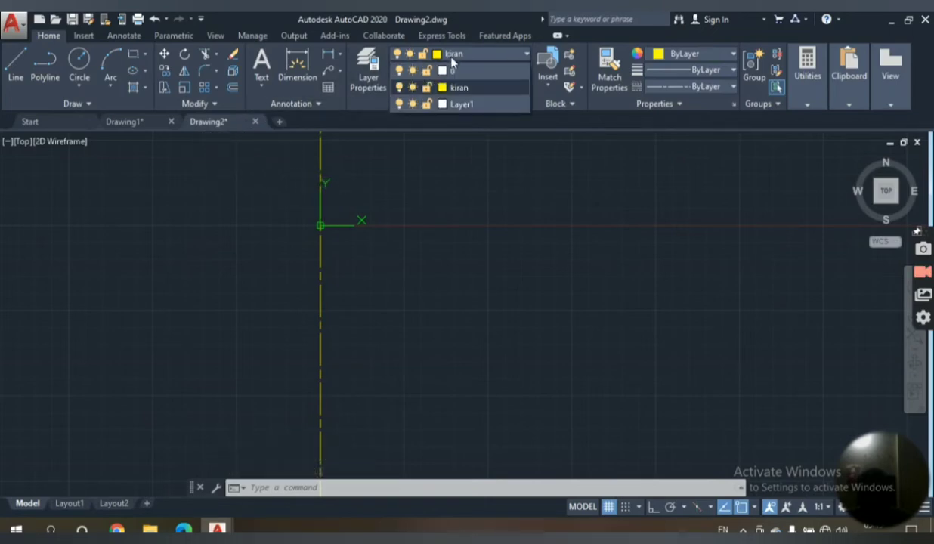
pyautogui.click(369, 56)
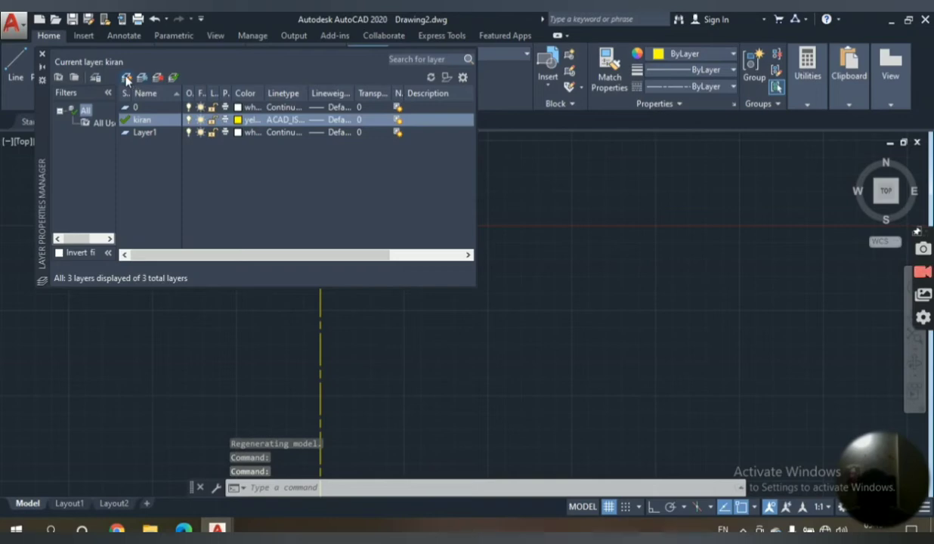
pyautogui.click(127, 79)
pyautogui.click(127, 79)
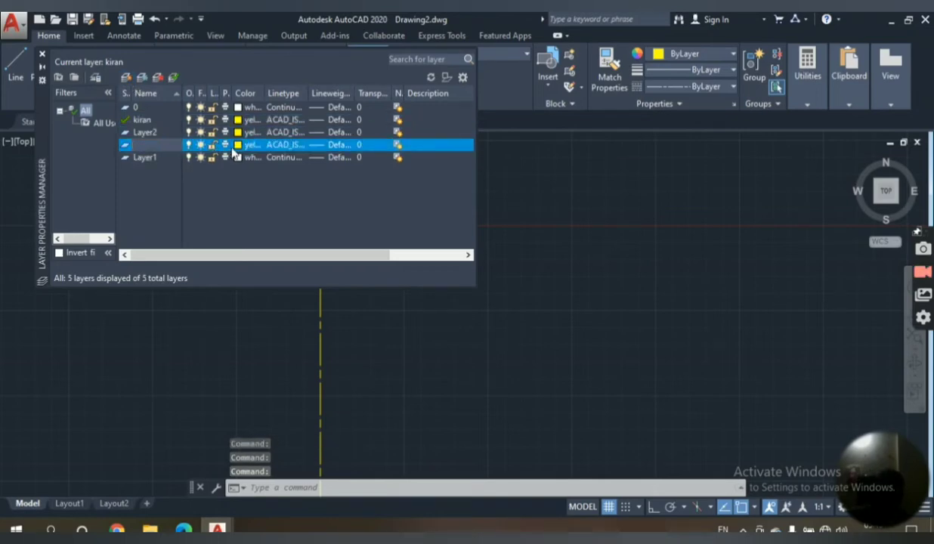
pyautogui.write('kira')
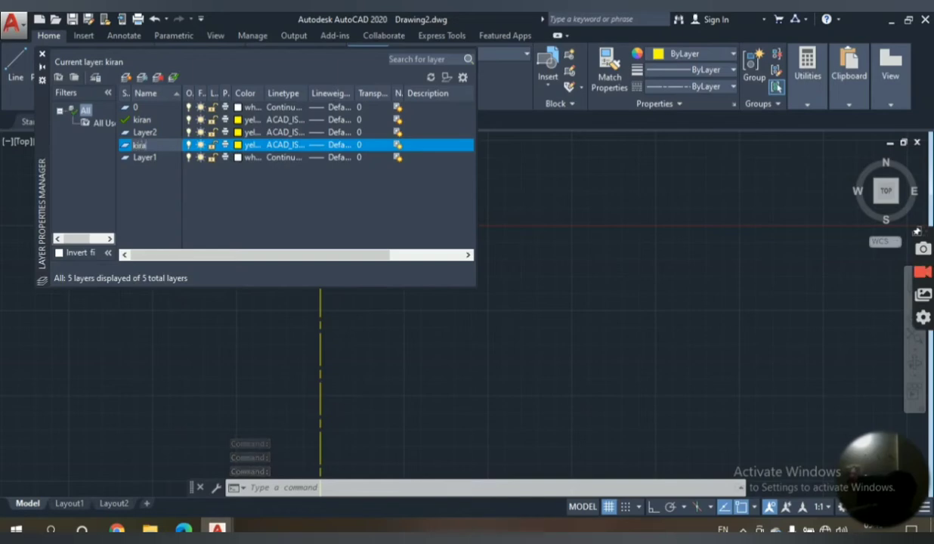
pyautogui.write('n2')
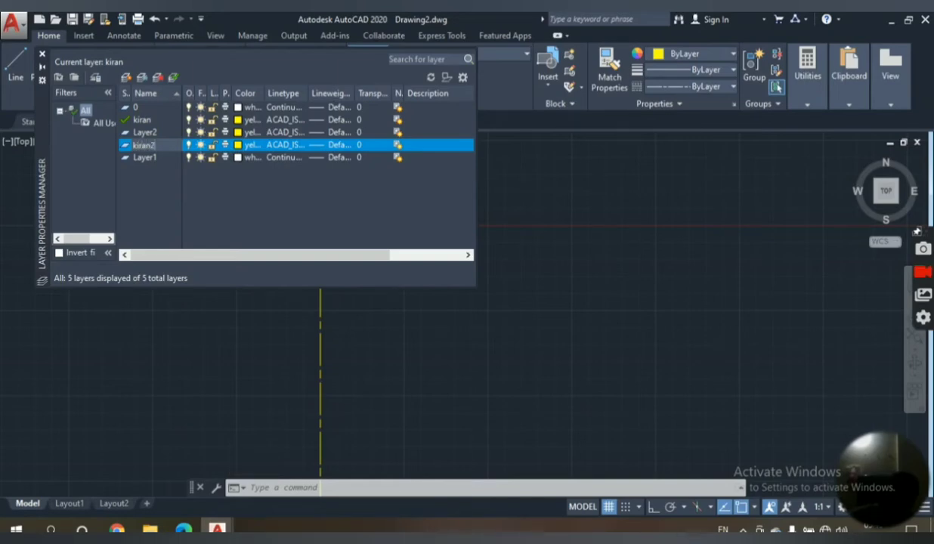
pyautogui.press('Return')
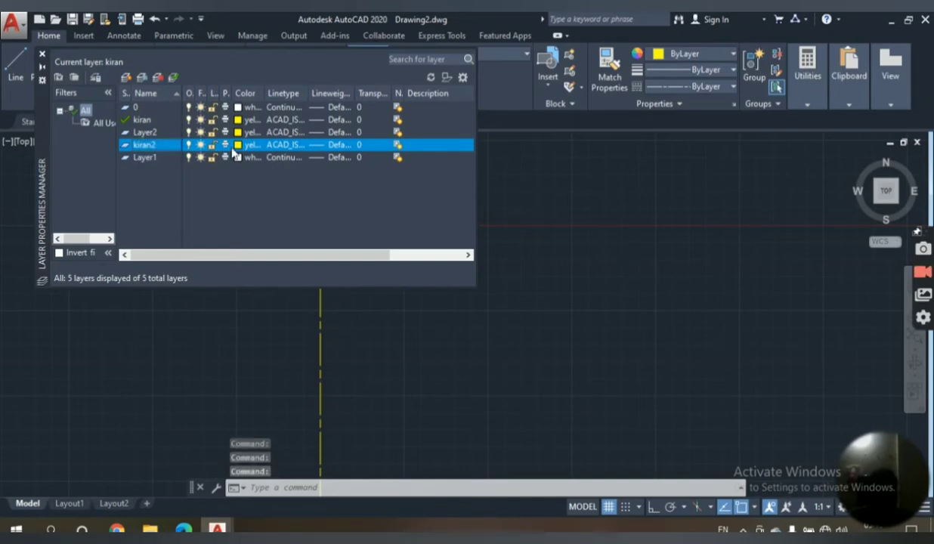
# - Set kiran2's colour to index 130 cyan, make it current, and close the manager
pyautogui.click(238, 145)
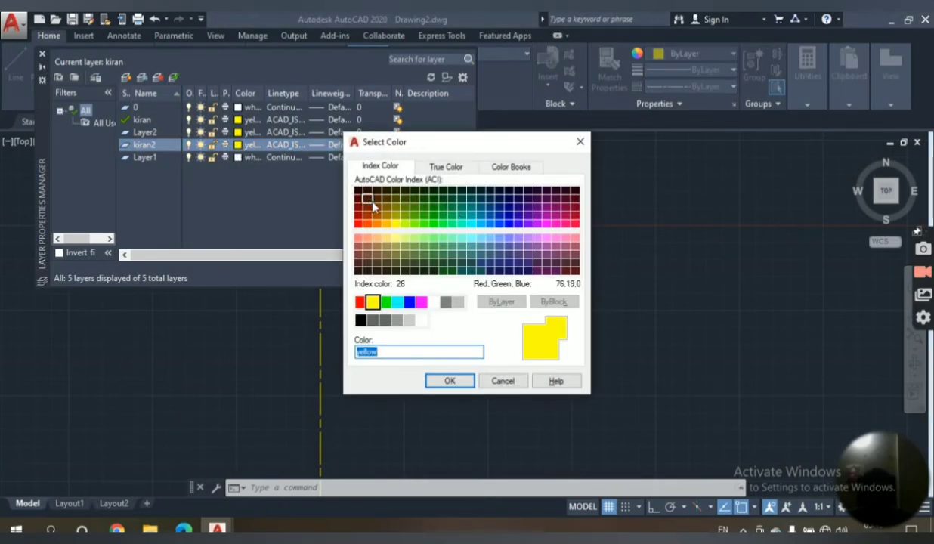
pyautogui.click(412, 219)
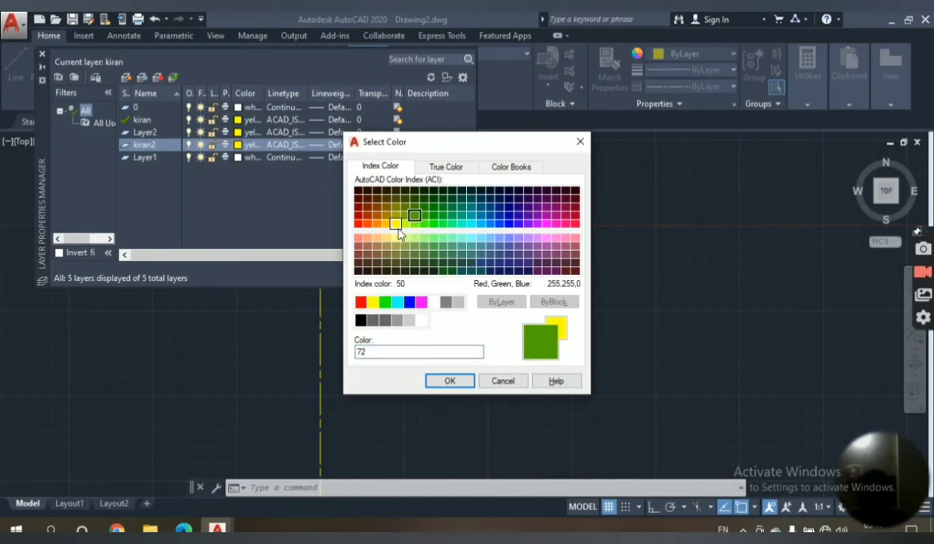
pyautogui.click(386, 238)
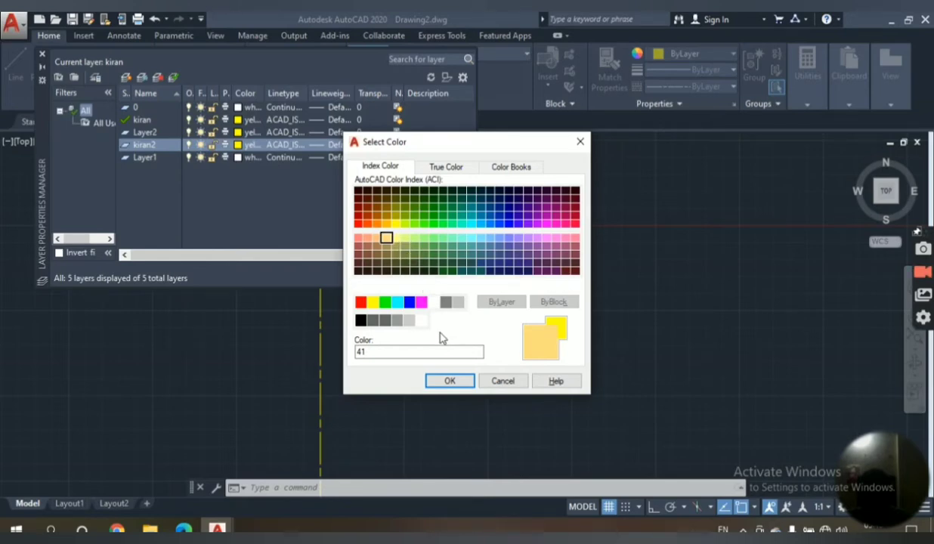
pyautogui.click(471, 226)
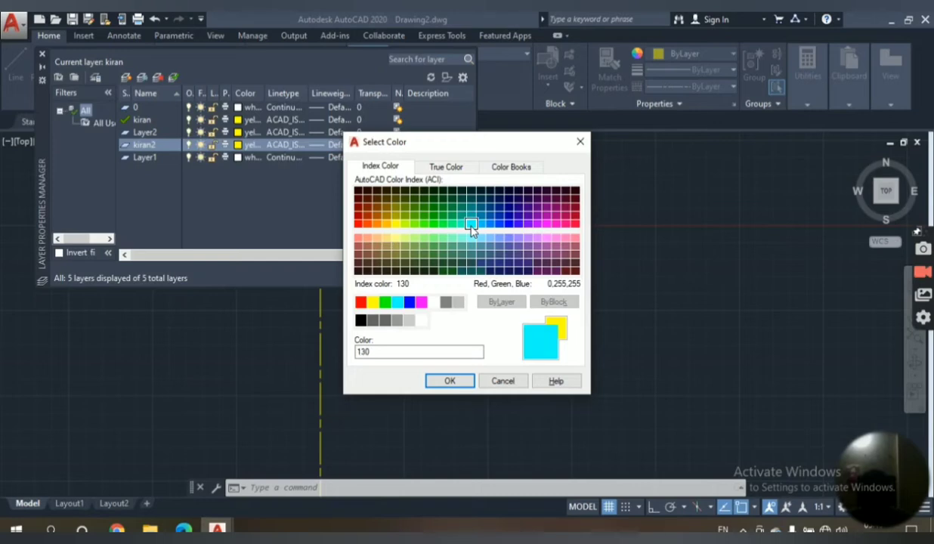
pyautogui.click(450, 380)
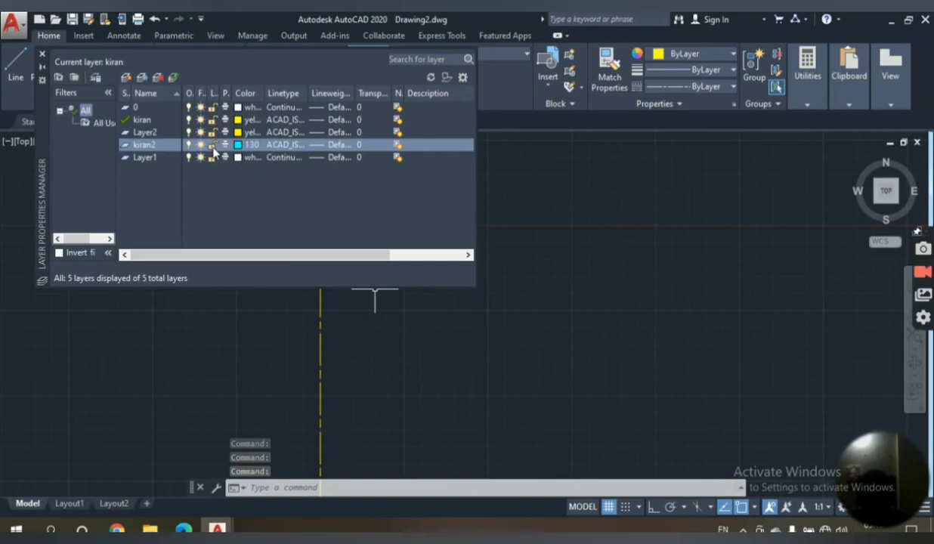
pyautogui.doubleClick(139, 145)
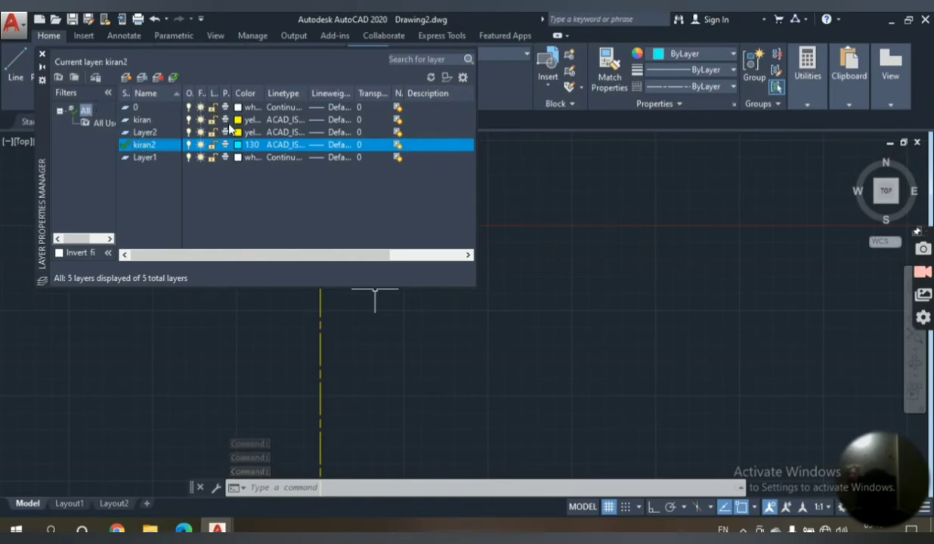
pyautogui.click(41, 54)
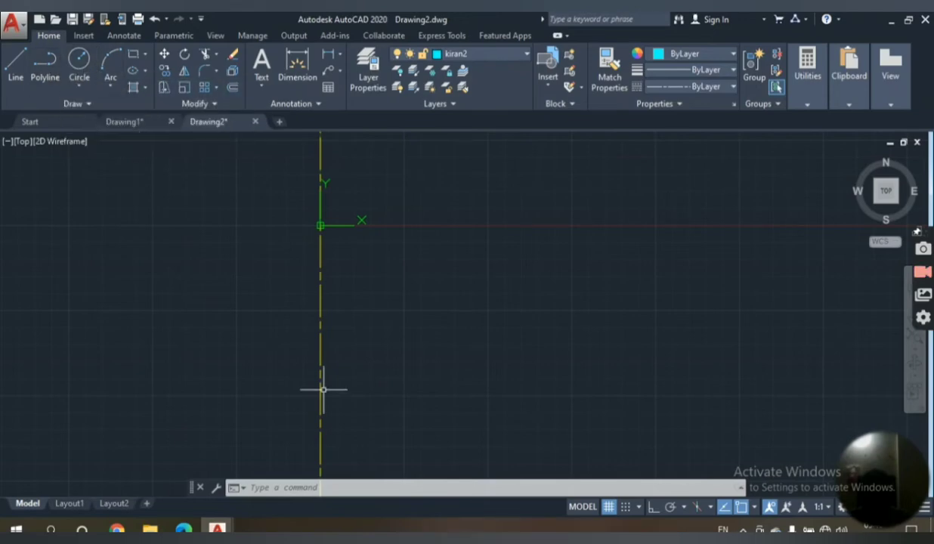
# - Draw a spline from above the origin, bulging right, and ending on the centerline below
pyautogui.click(354, 488)
pyautogui.write('SPL')
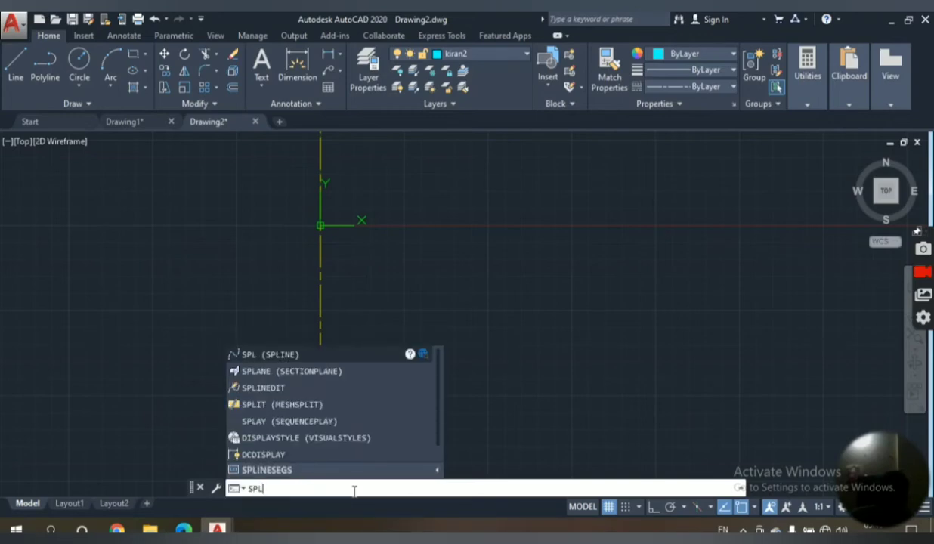
pyautogui.press('Return')
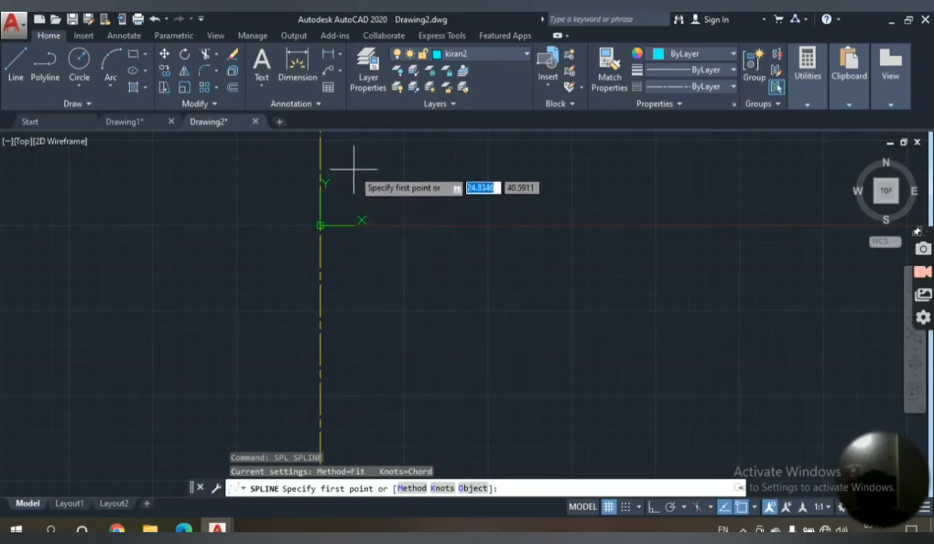
pyautogui.click(353, 169)
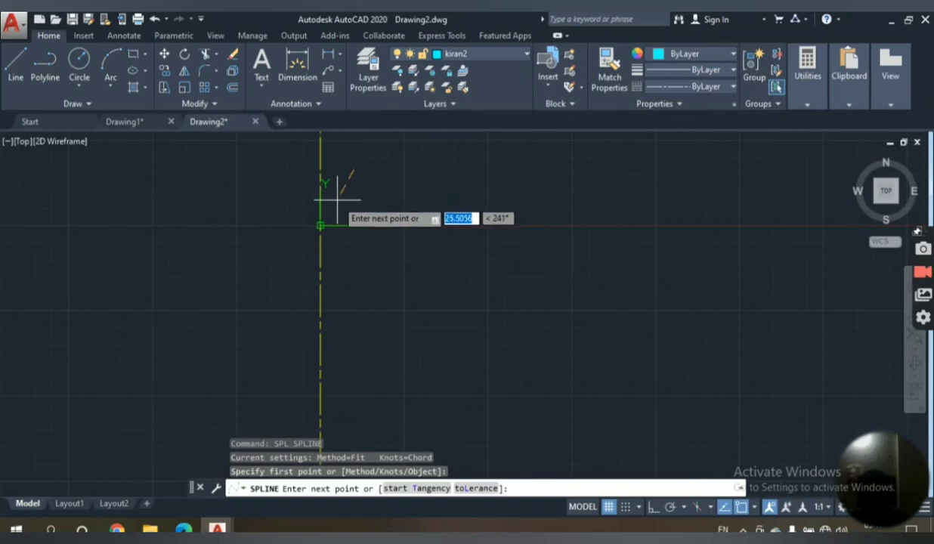
pyautogui.click(338, 202)
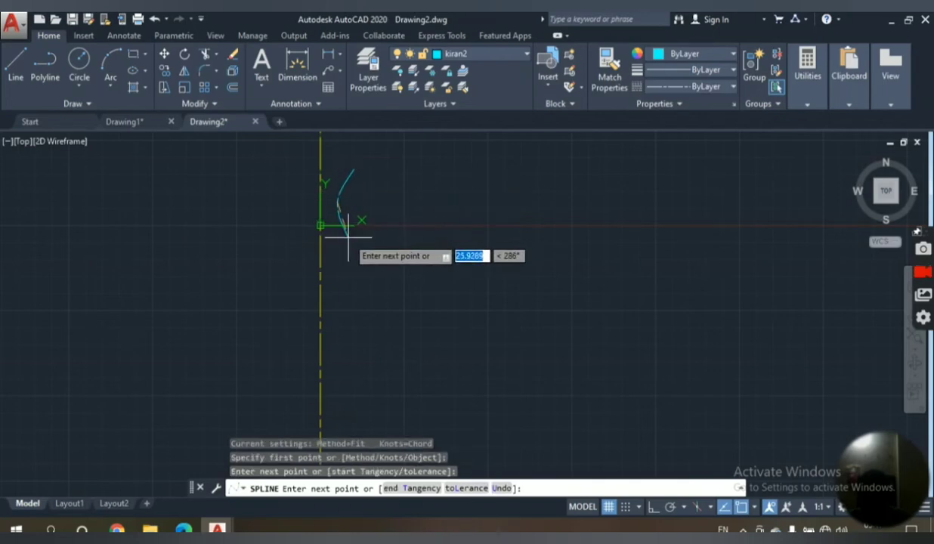
pyautogui.click(386, 284)
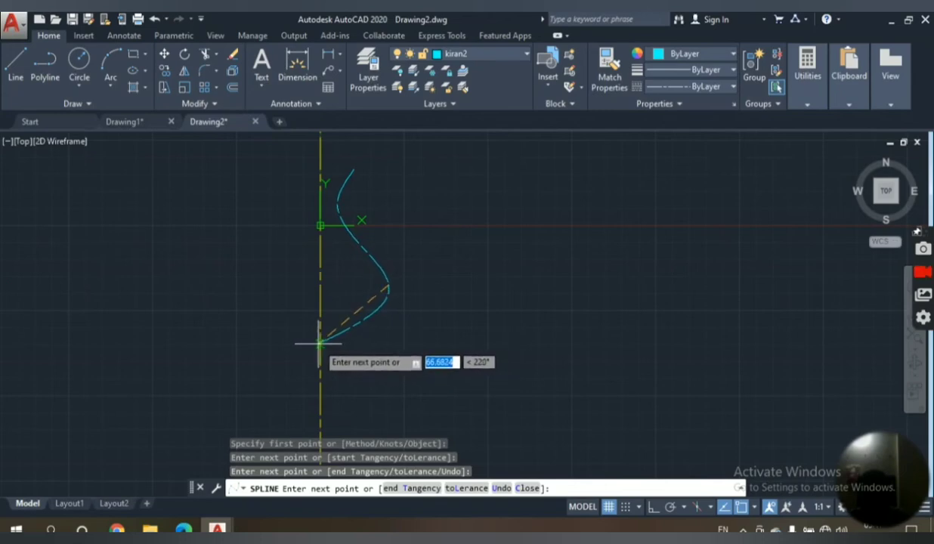
pyautogui.click(321, 344)
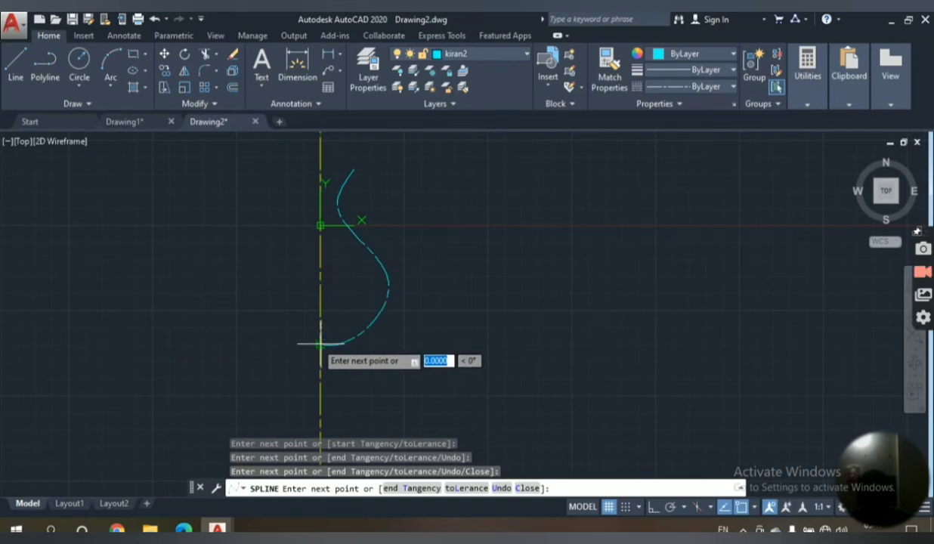
pyautogui.click(320, 344)
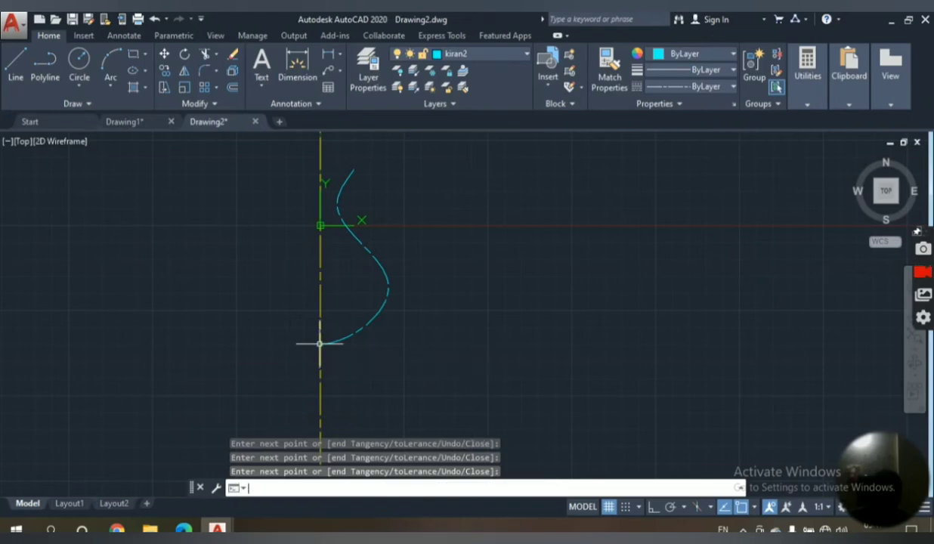
pyautogui.press('Return')
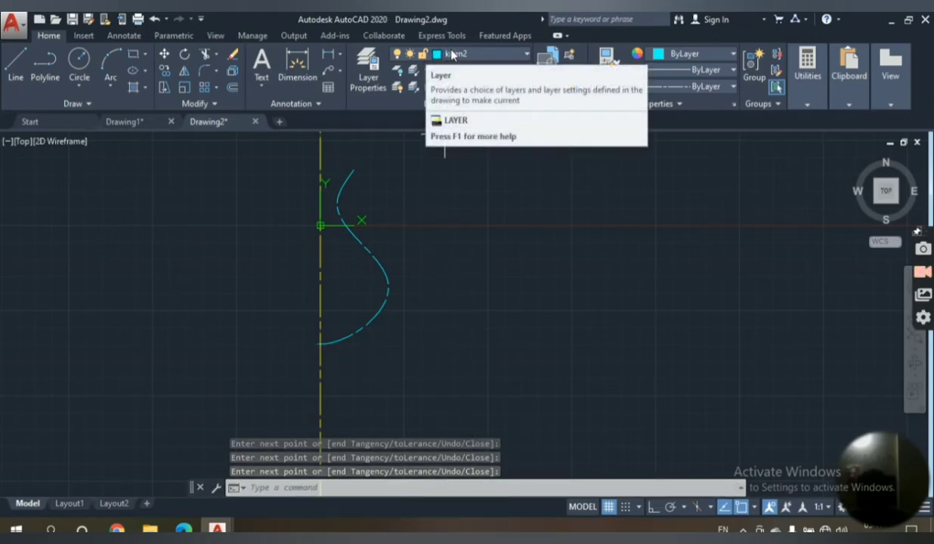
# - Change layer kiran2's linetype to Continuous so the cyan spline appears solid
pyautogui.click(454, 56)
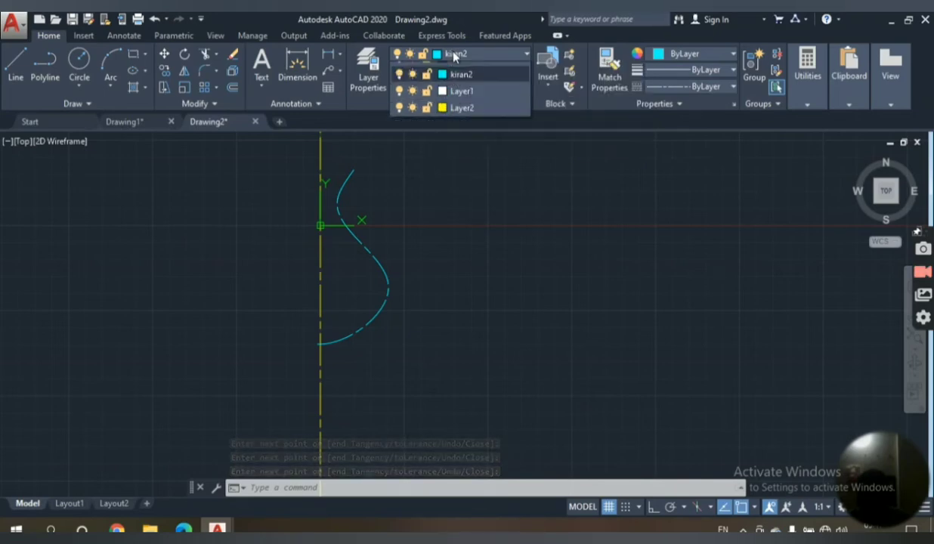
pyautogui.click(455, 106)
pyautogui.click(438, 102)
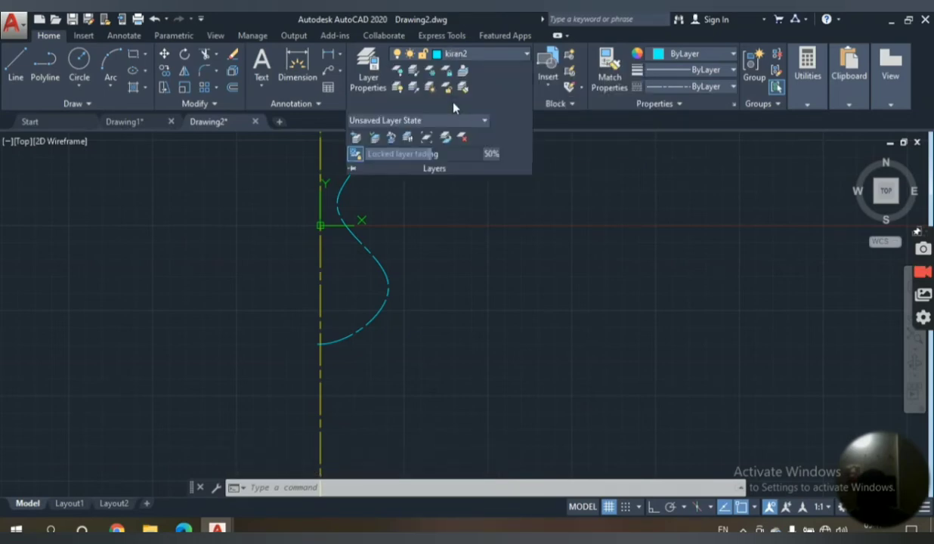
pyautogui.click(367, 57)
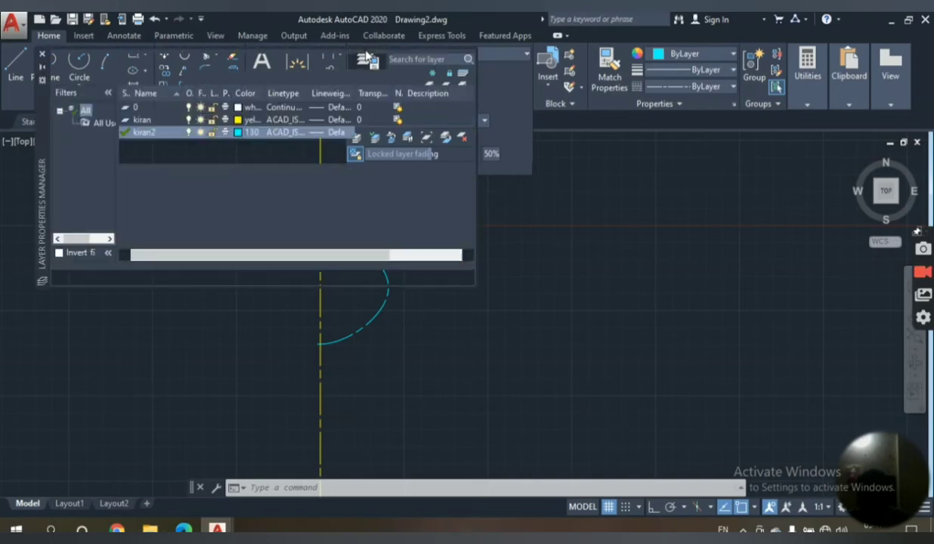
pyautogui.click(306, 132)
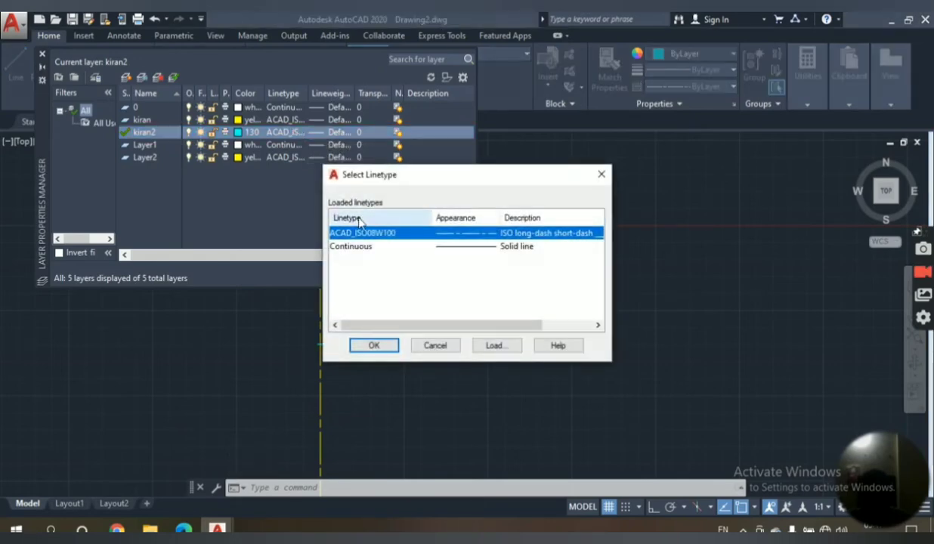
pyautogui.click(359, 248)
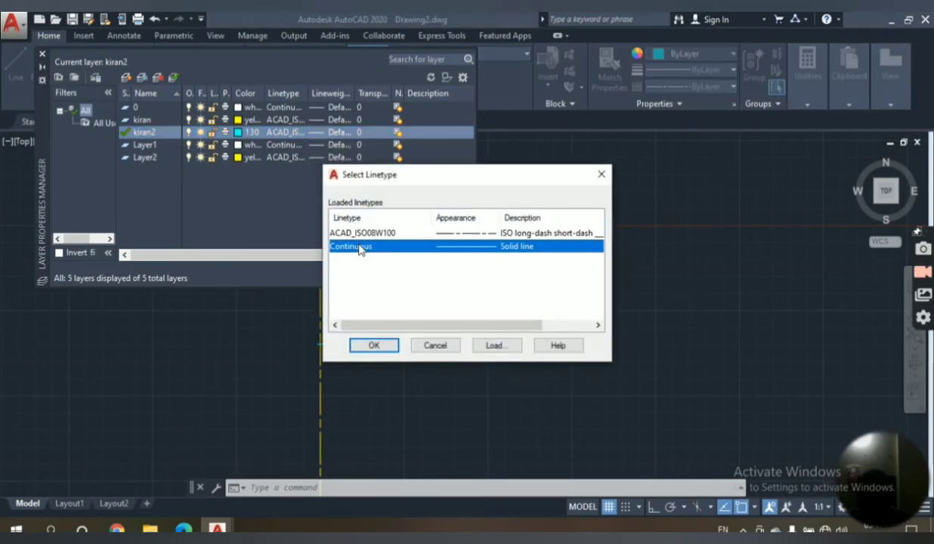
pyautogui.click(380, 349)
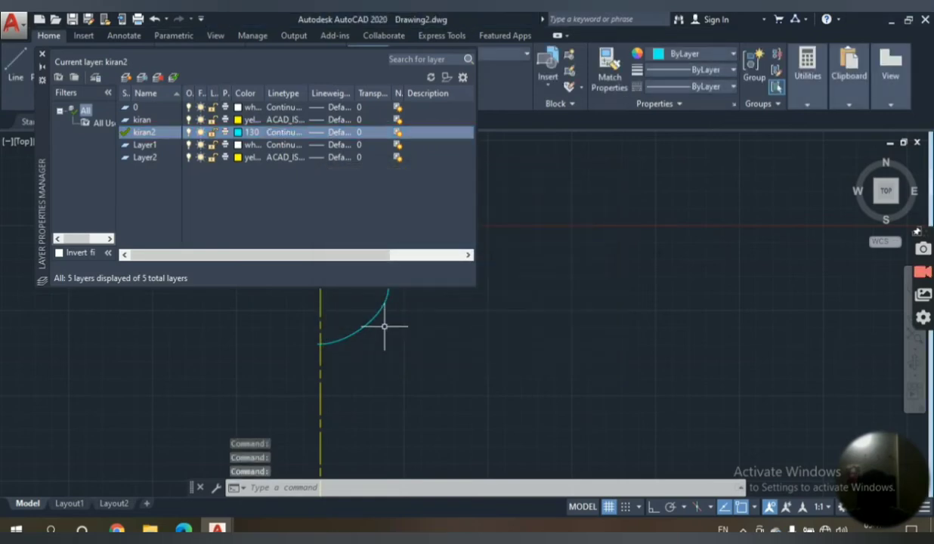
pyautogui.click(41, 54)
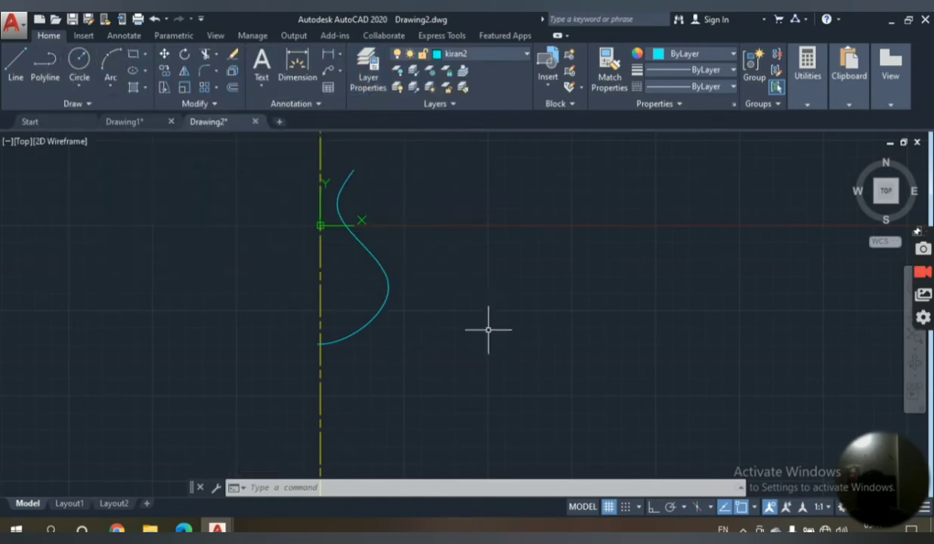
pyautogui.click(448, 488)
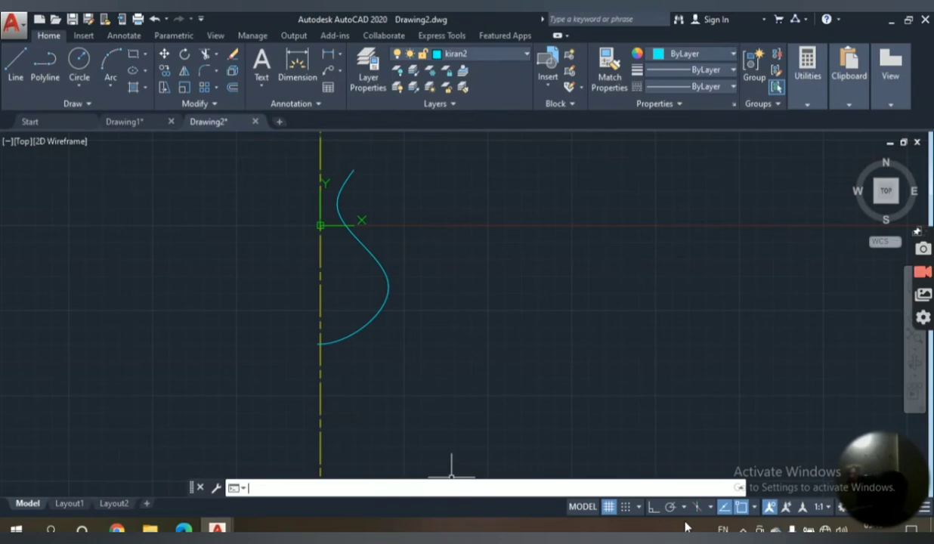
pyautogui.write('re')
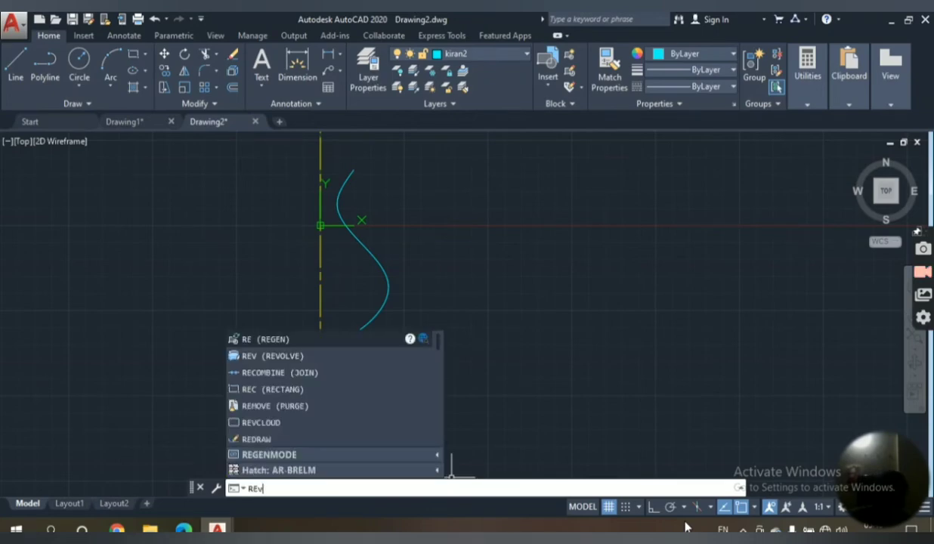
pyautogui.press('Return')
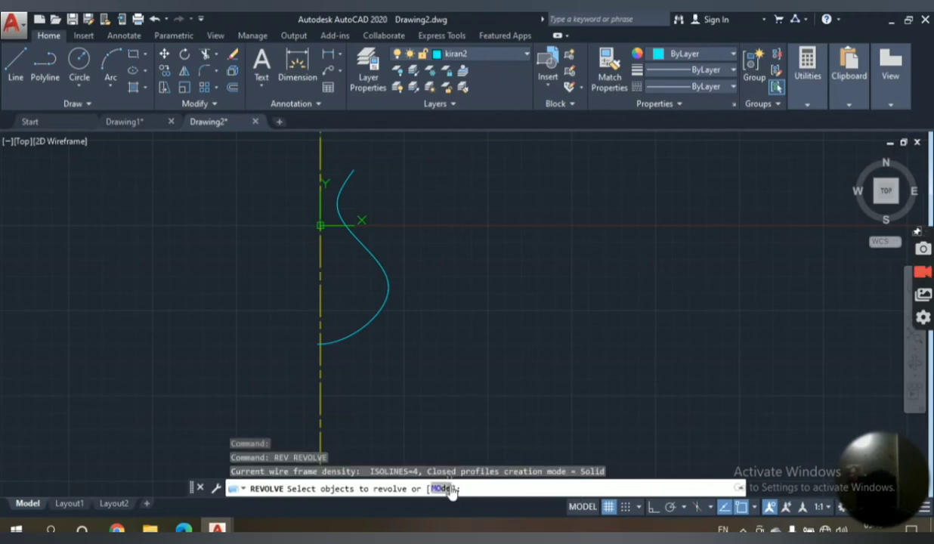
pyautogui.click(444, 488)
pyautogui.click(472, 488)
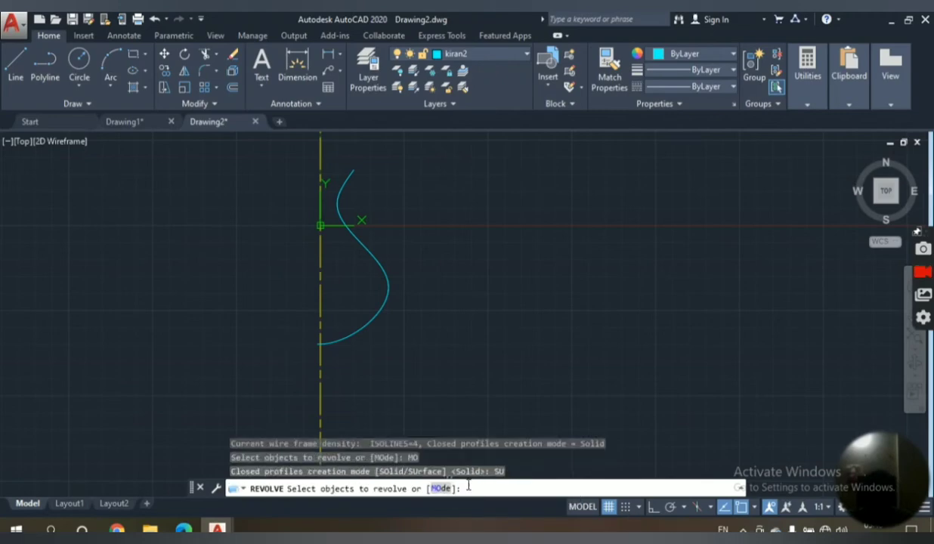
pyautogui.click(362, 323)
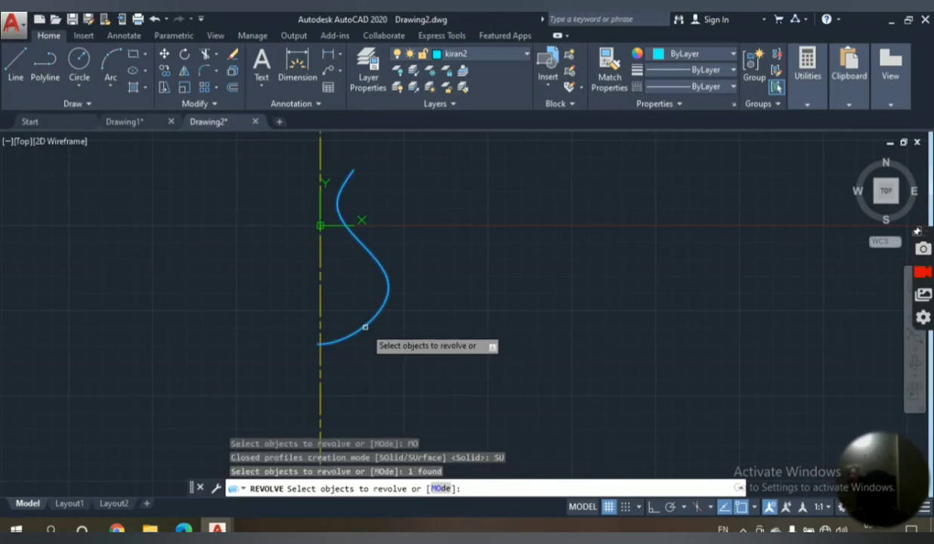
pyautogui.click(441, 489)
pyautogui.click(472, 488)
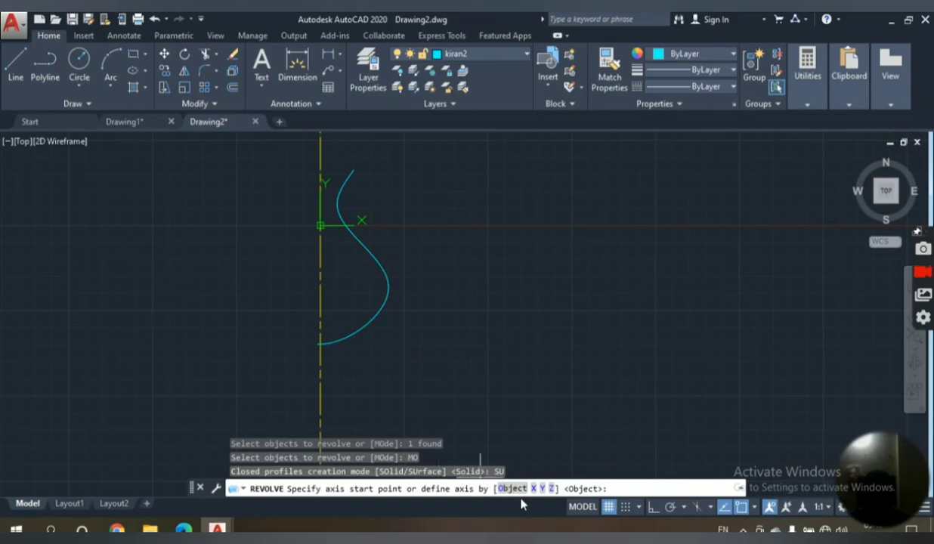
pyautogui.click(541, 489)
pyautogui.write('TR')
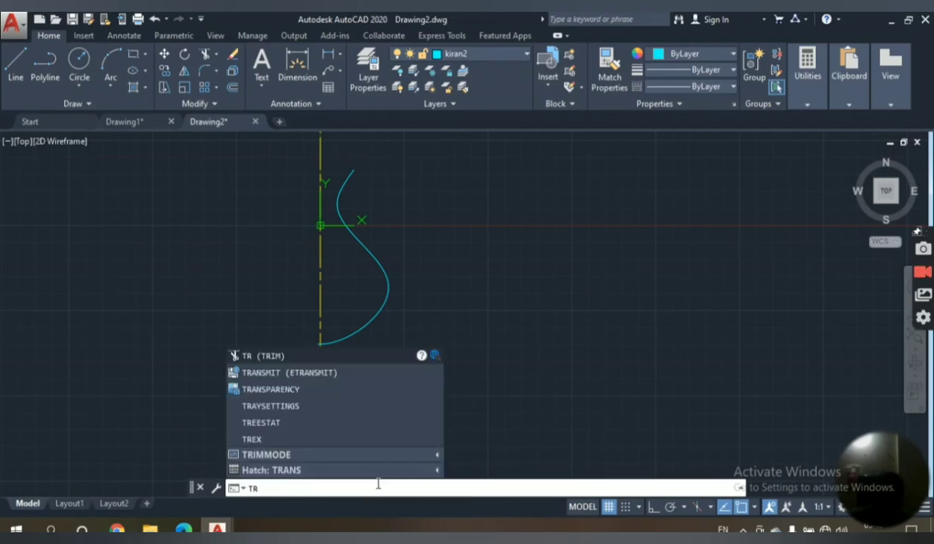
# - Trim the spline end left of the centerline, using centerline and spline as cutting edges
pyautogui.press('Return')
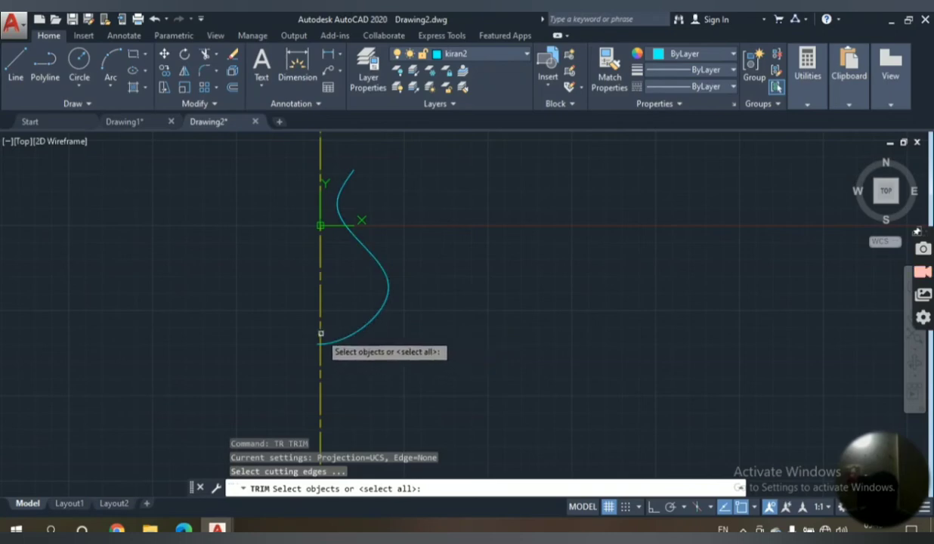
pyautogui.click(320, 337)
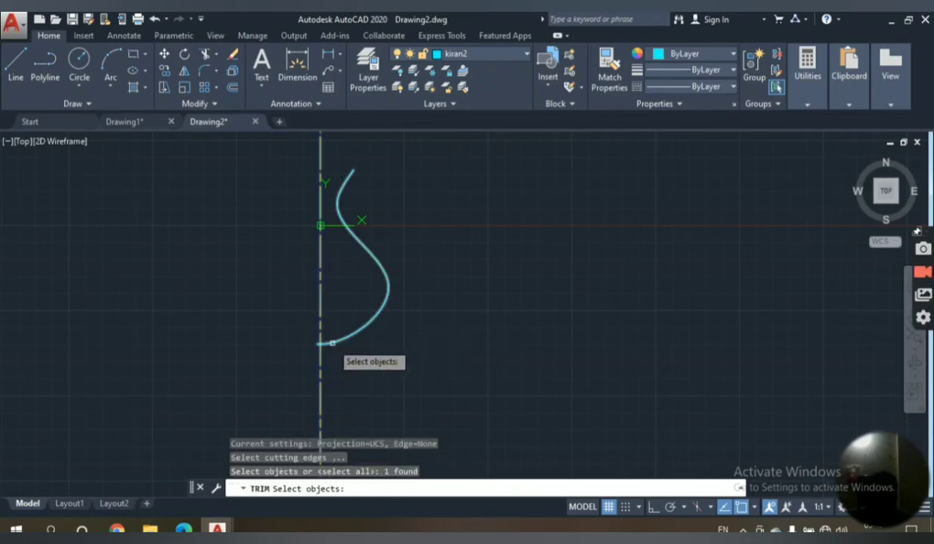
pyautogui.click(333, 343)
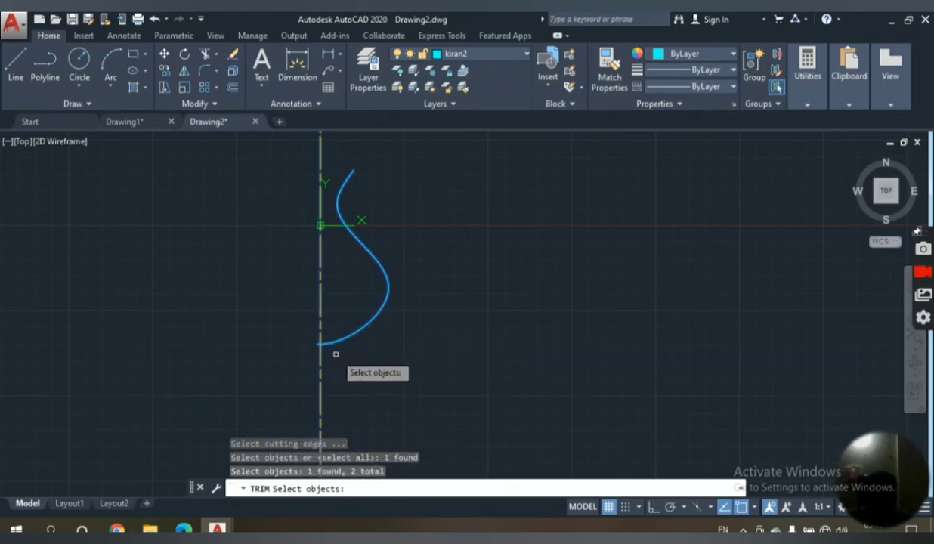
pyautogui.press('Return')
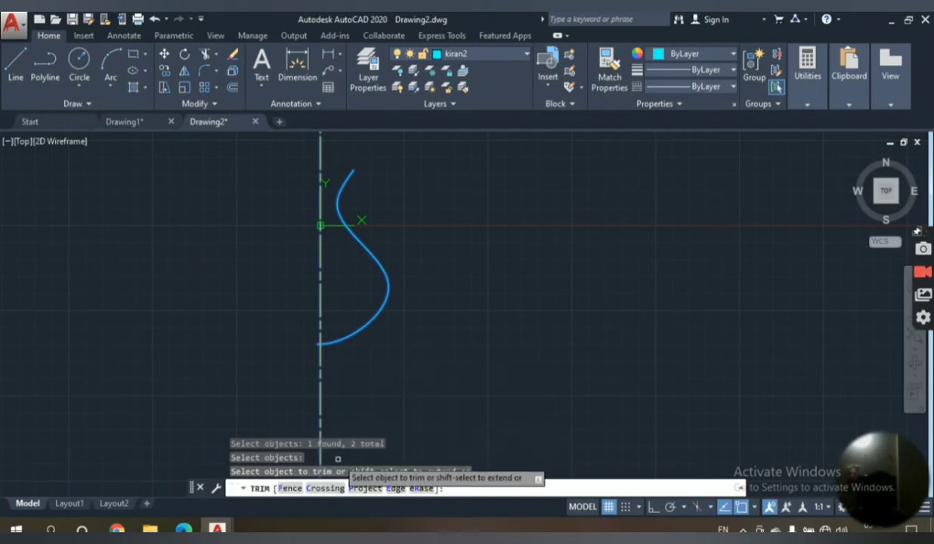
pyautogui.click(326, 488)
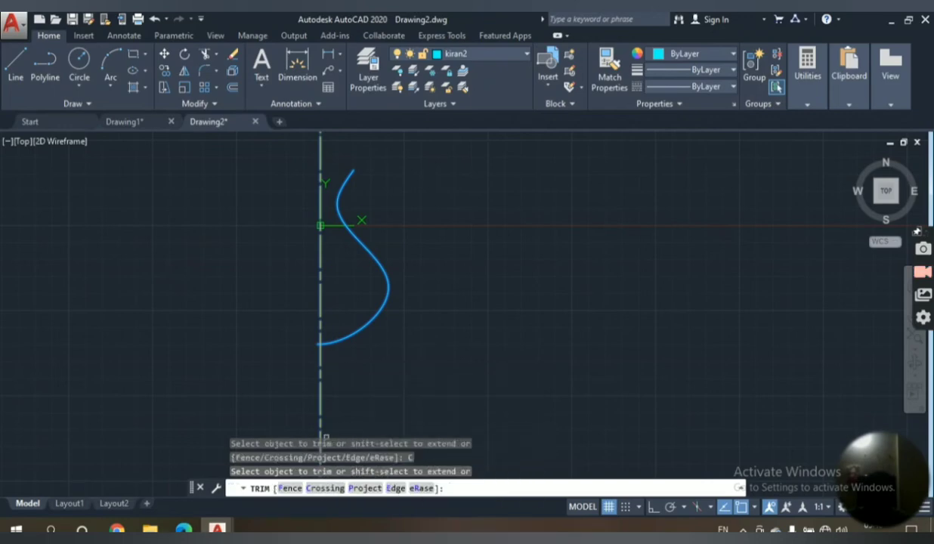
pyautogui.scroll(2, 321, 390)
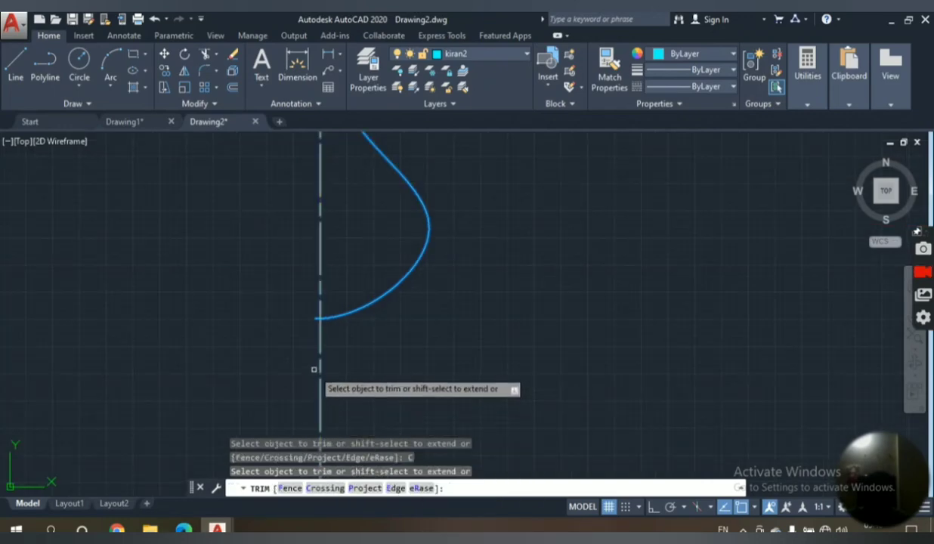
pyautogui.click(316, 317)
pyautogui.press('Return')
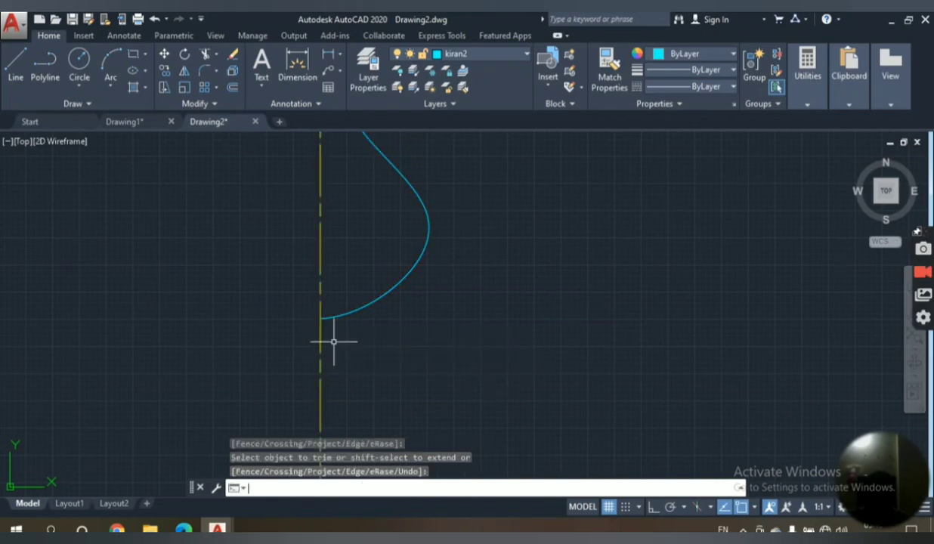
pyautogui.click(387, 476)
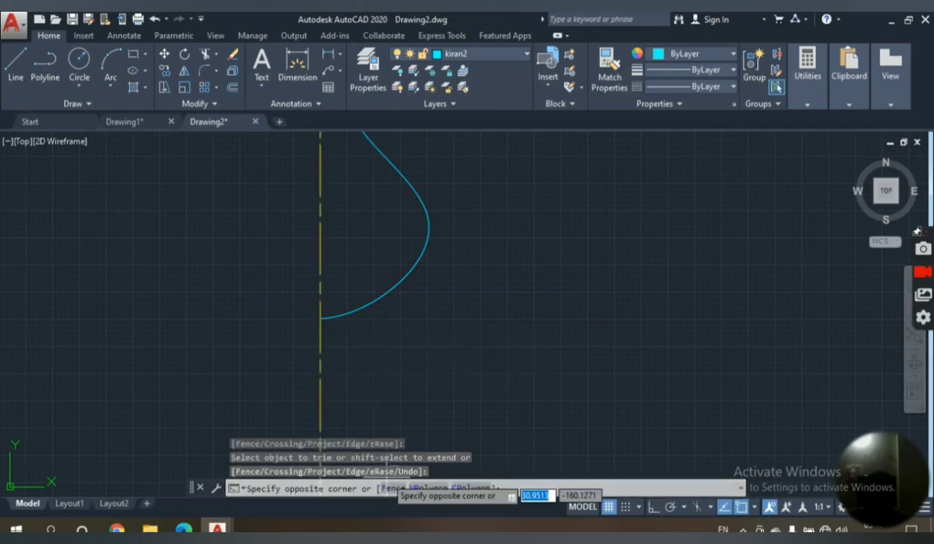
pyautogui.press('Escape')
pyautogui.click(389, 485)
pyautogui.write('rev')
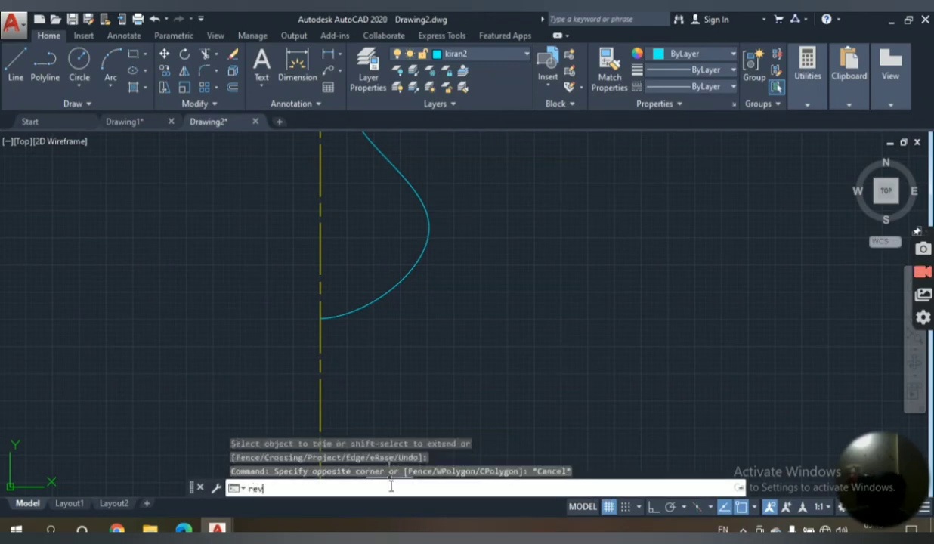
# - Revolve the spline 360° about the Y axis in Surface mode
pyautogui.press('Return')
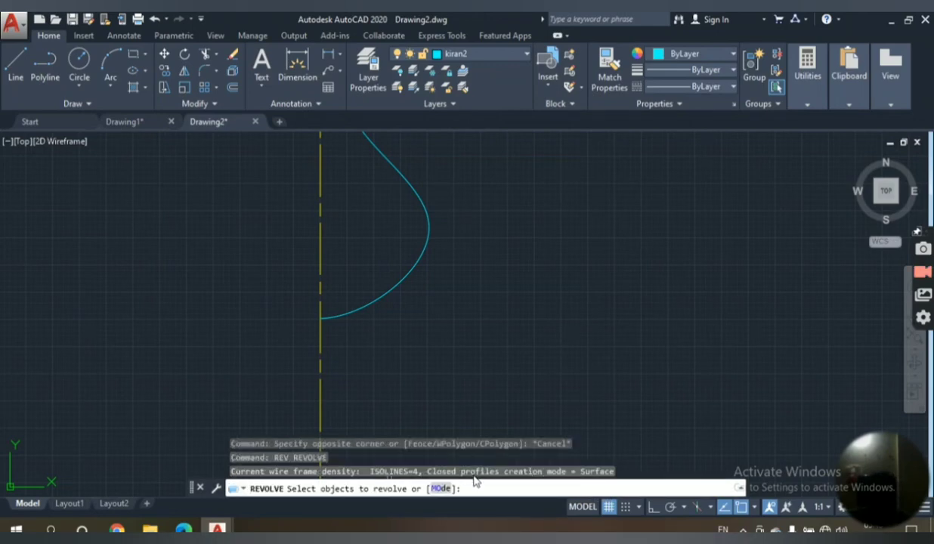
pyautogui.click(367, 306)
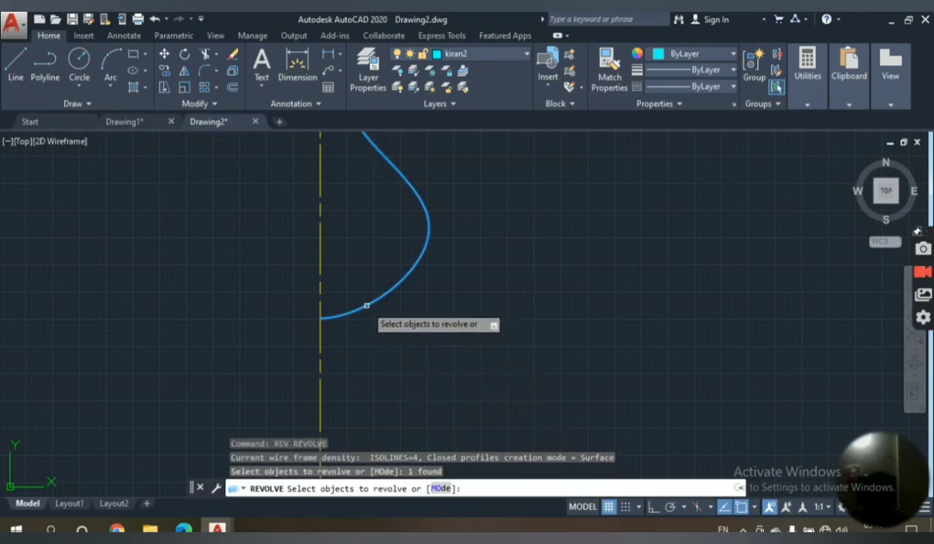
pyautogui.click(439, 489)
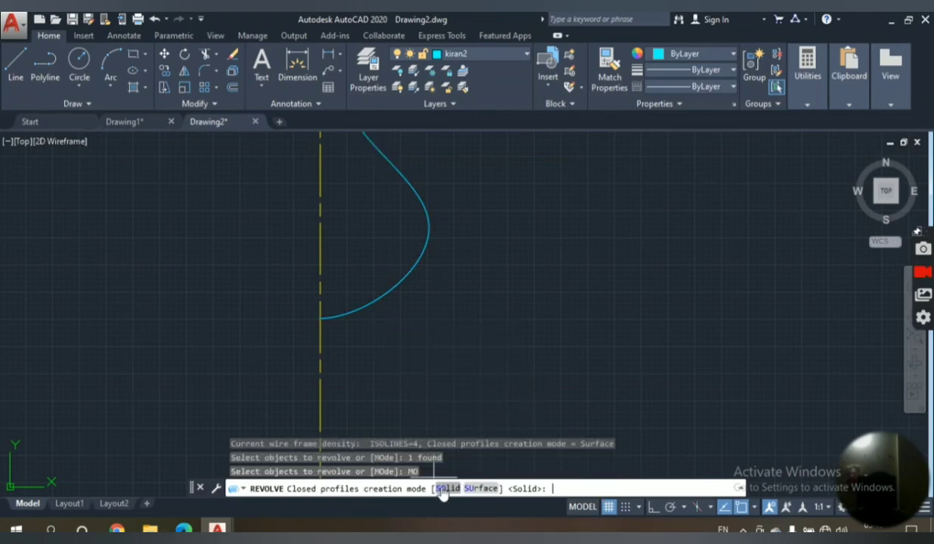
pyautogui.click(473, 489)
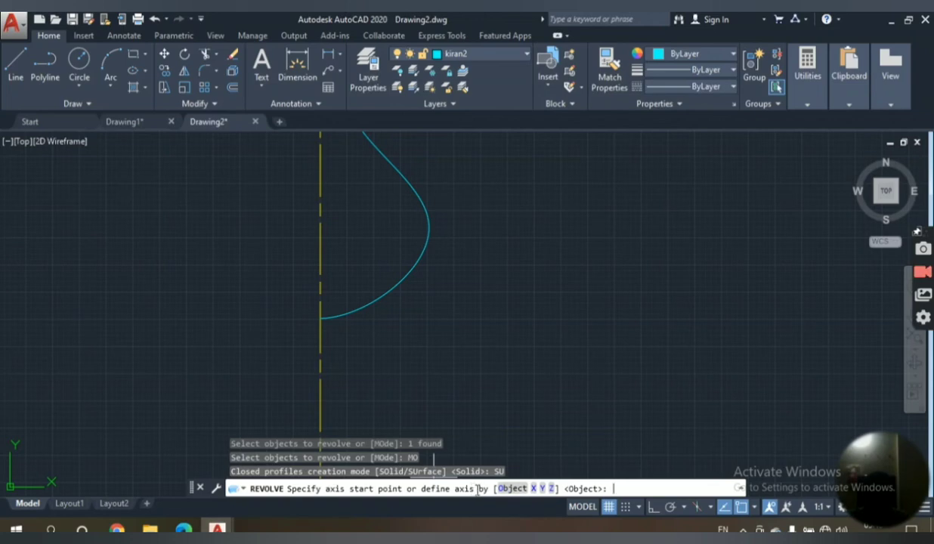
pyautogui.click(542, 489)
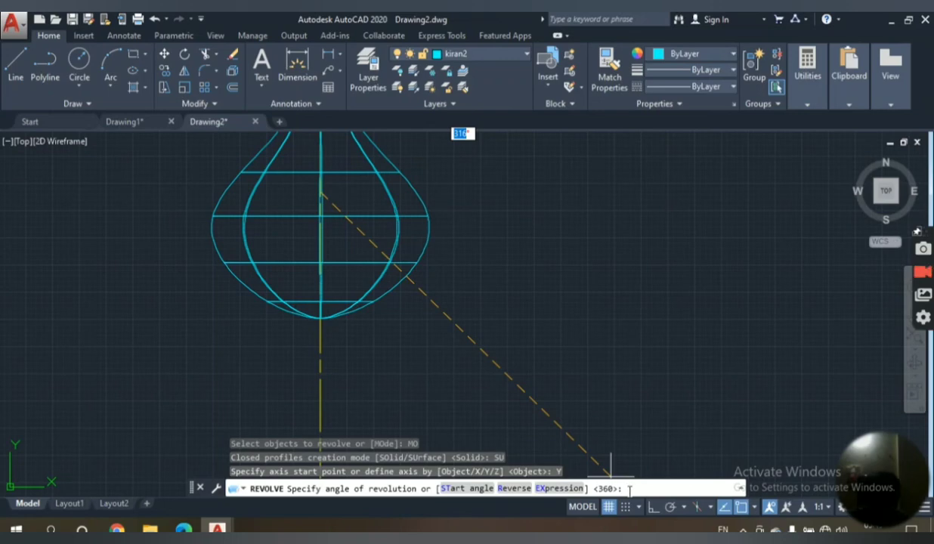
pyautogui.write('3')
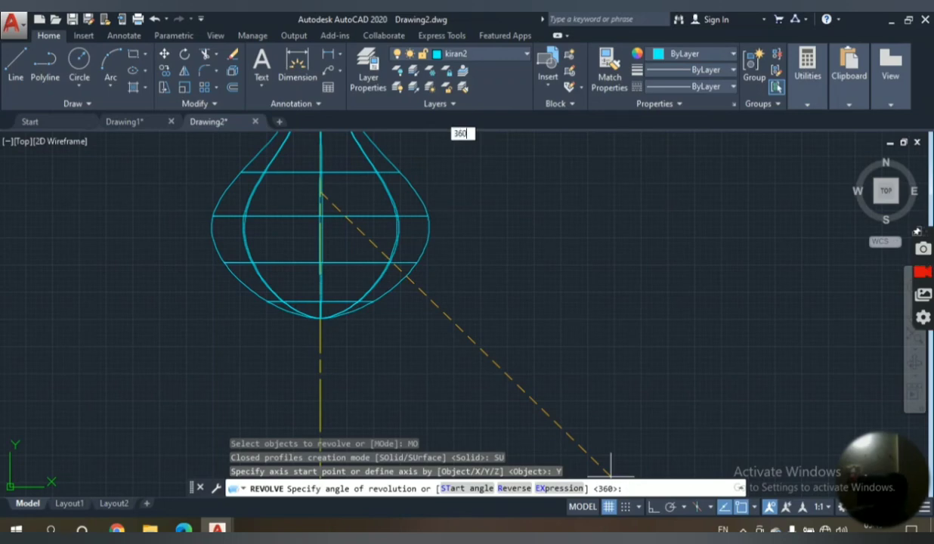
pyautogui.press('Return')
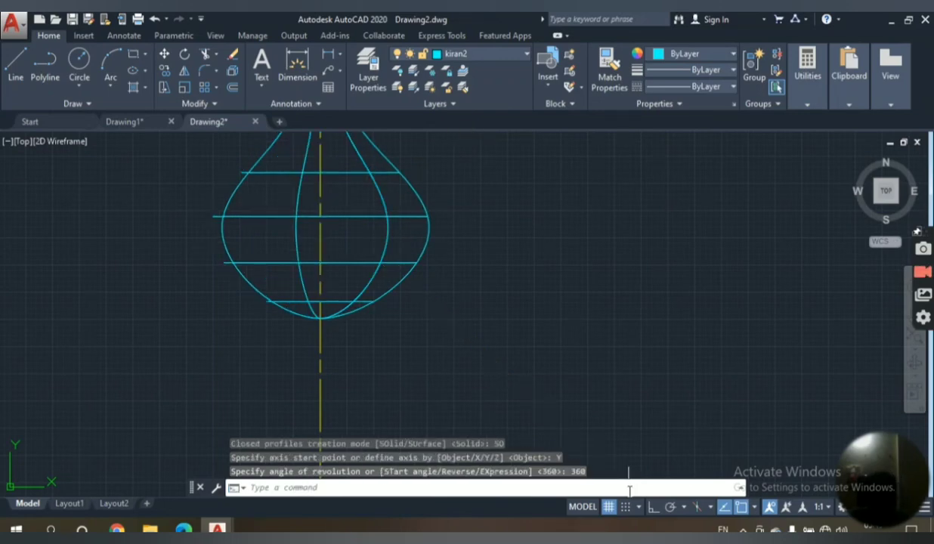
# - Switch the viewport's visual style to Realistic so the vase shows shaded
pyautogui.scroll(4, 251, 244)
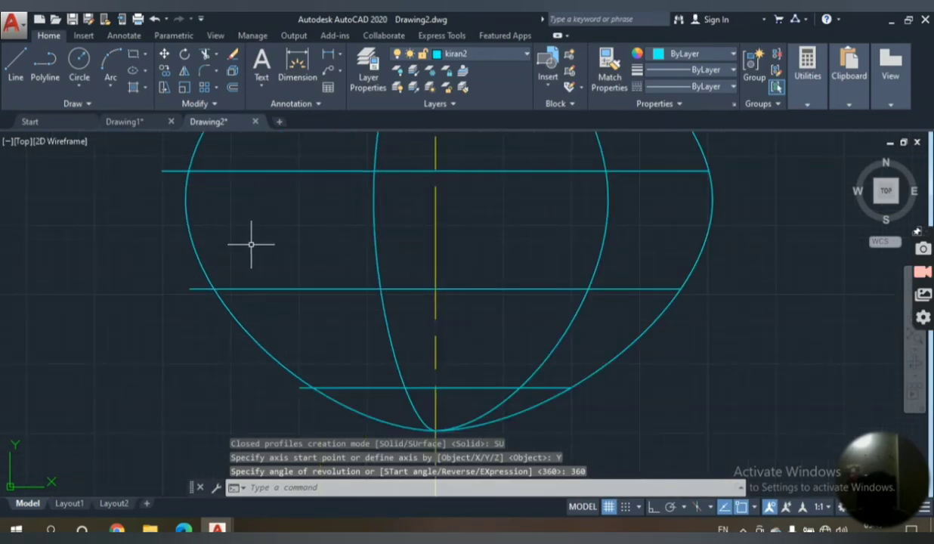
pyautogui.scroll(-5, 251, 244)
pyautogui.scroll(-3, 254, 250)
pyautogui.scroll(-3, 247, 254)
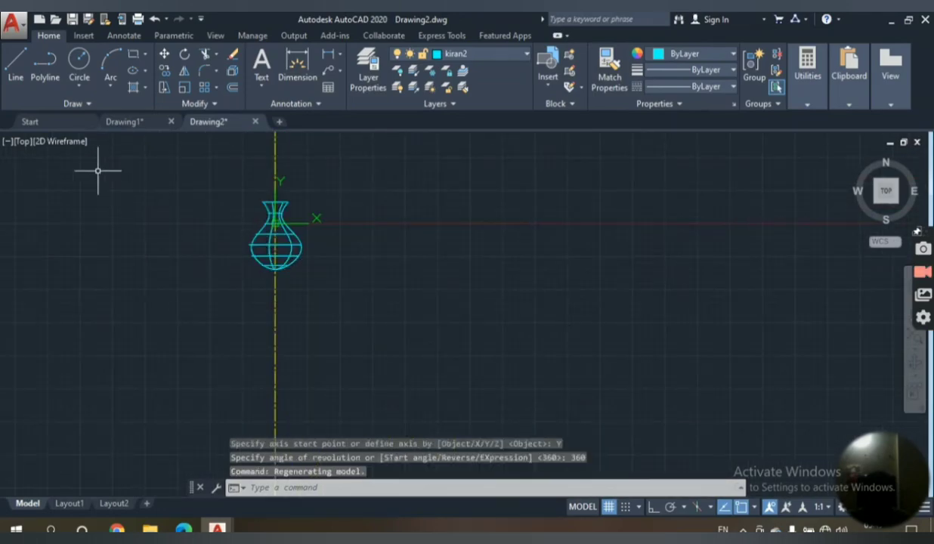
pyautogui.click(66, 140)
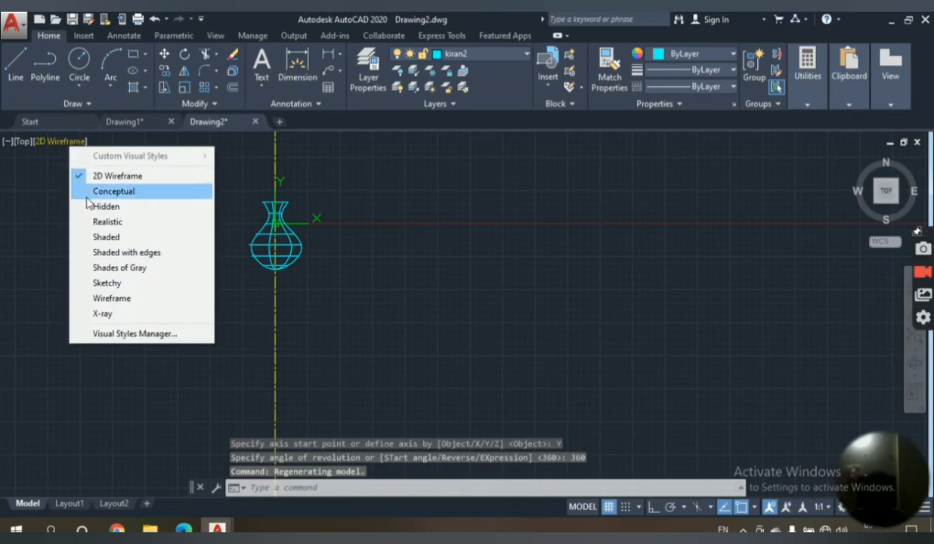
pyautogui.click(106, 221)
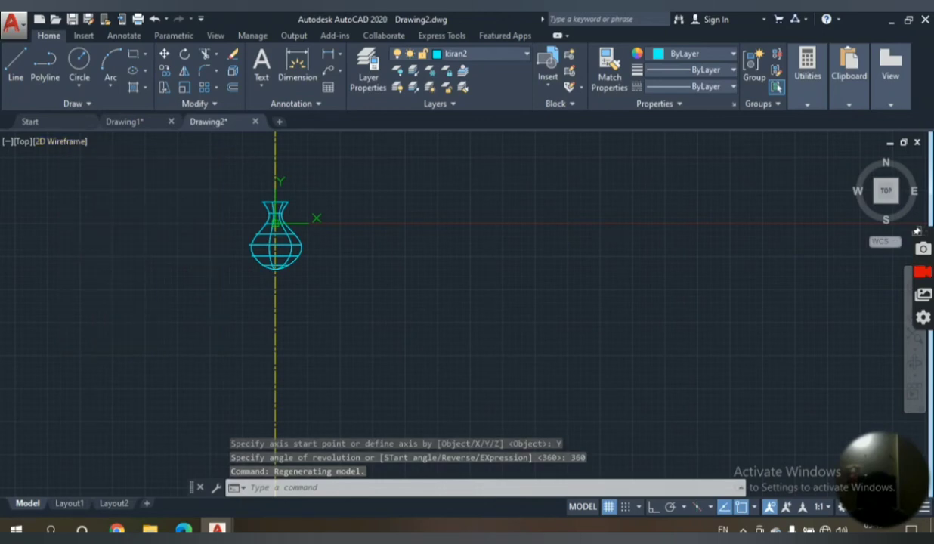
# - Recentre the vase and turn the view to Front, then to Left
pyautogui.scroll(2, 346, 251)
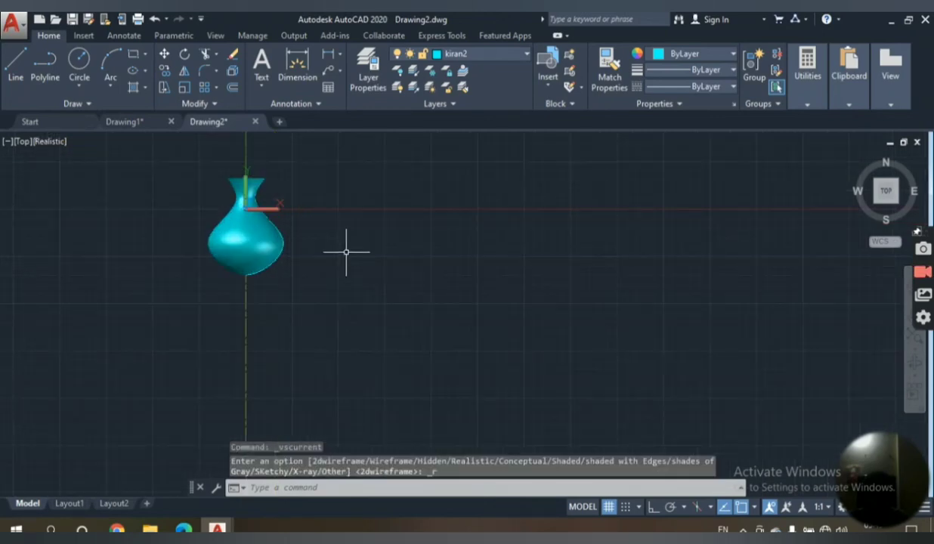
pyautogui.moveTo(346, 246); pyautogui.dragTo(397, 340, button='middle')
pyautogui.scroll(2, 397, 340)
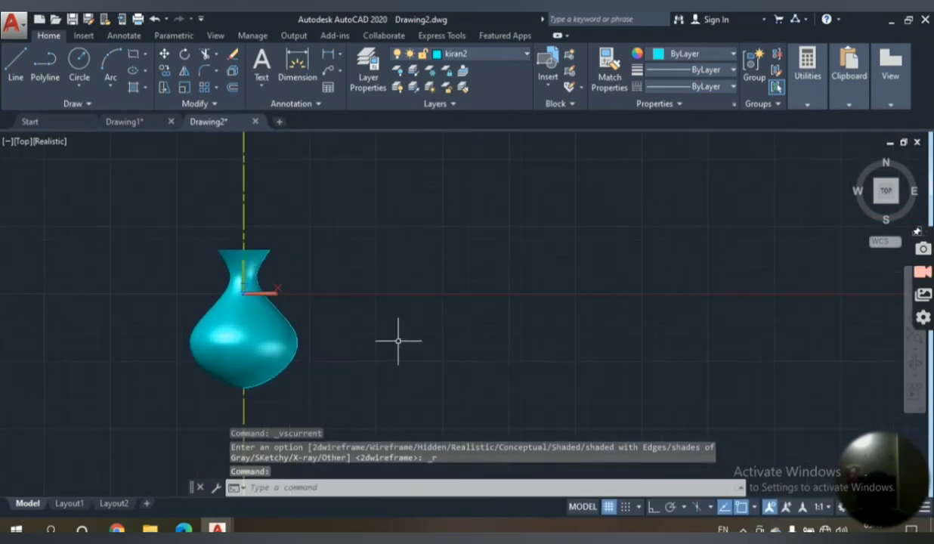
pyautogui.scroll(2, 397, 340)
pyautogui.scroll(2, 376, 348)
pyautogui.moveTo(375, 348); pyautogui.dragTo(513, 354, button='middle')
pyautogui.scroll(-1, 501, 356)
pyautogui.scroll(-2, 513, 353)
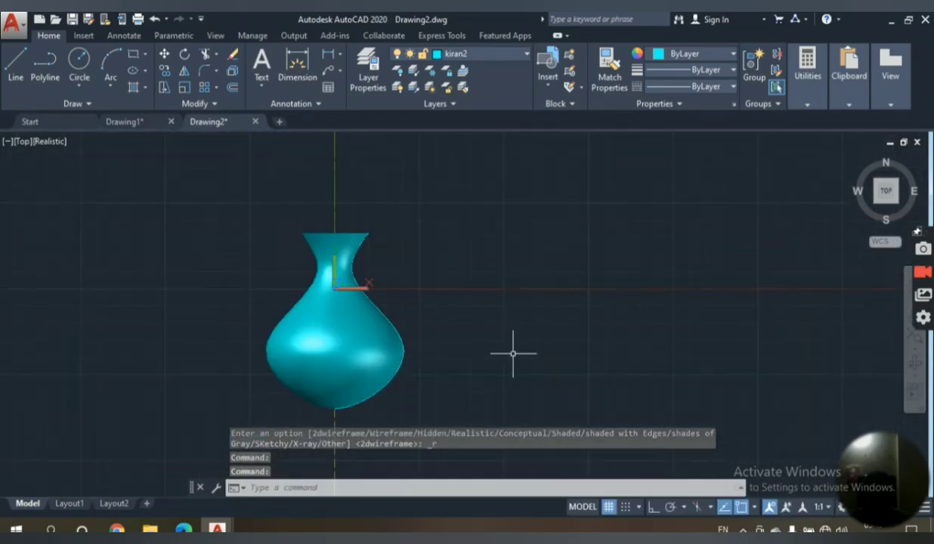
pyautogui.scroll(2, 513, 353)
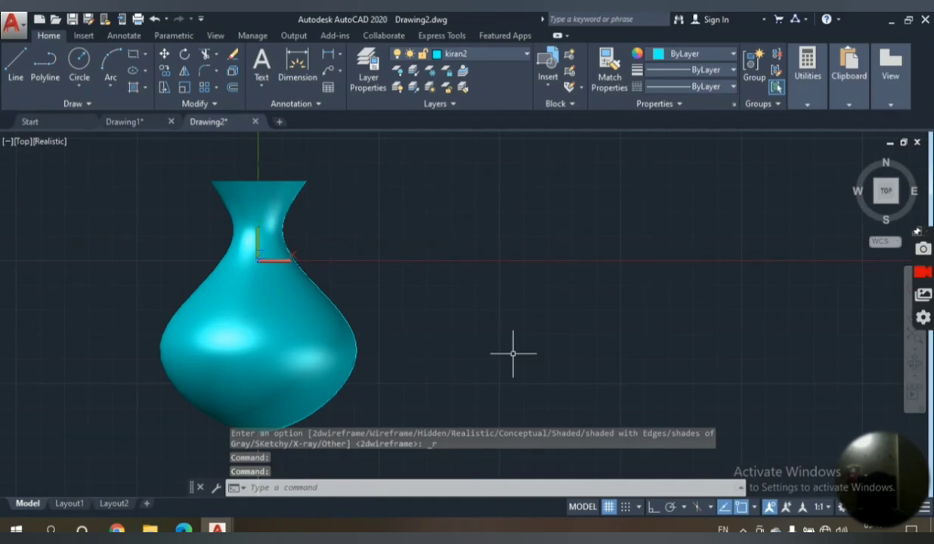
pyautogui.click(887, 215)
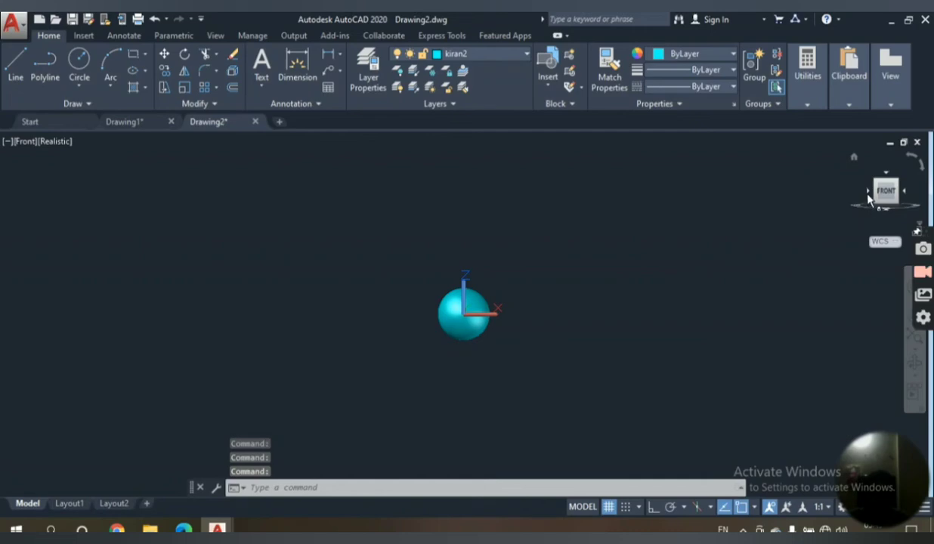
pyautogui.click(868, 193)
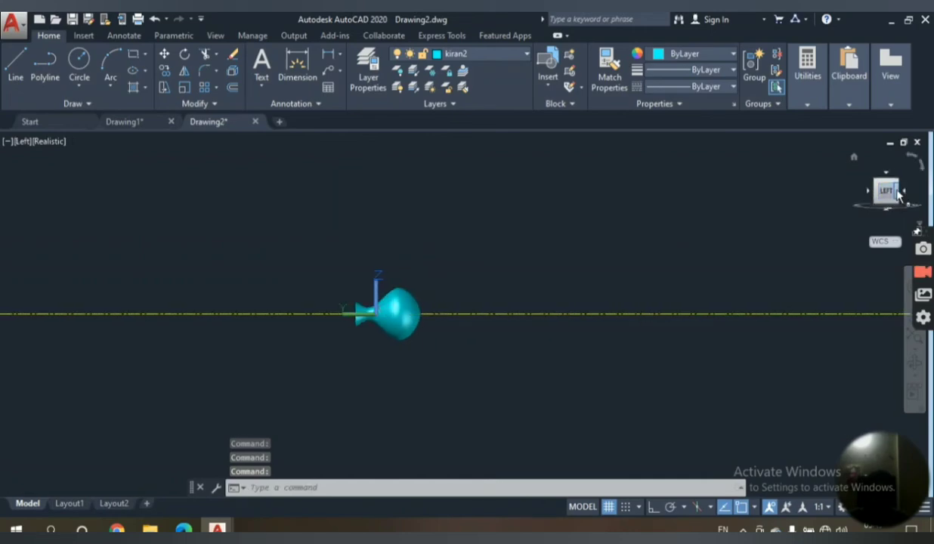